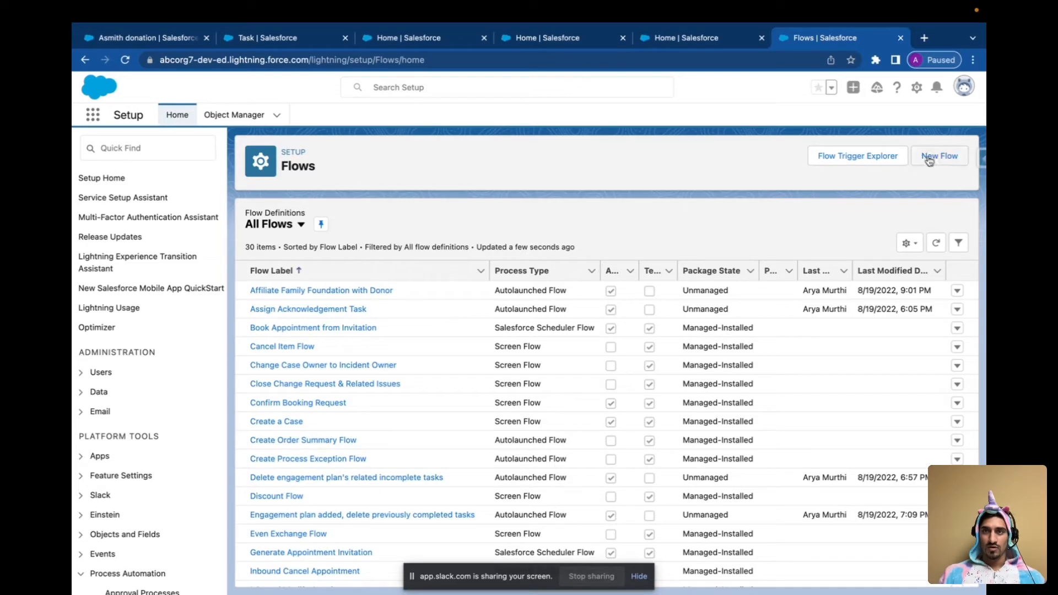
# - Create a new record-triggered flow
pyautogui.click(938, 156)
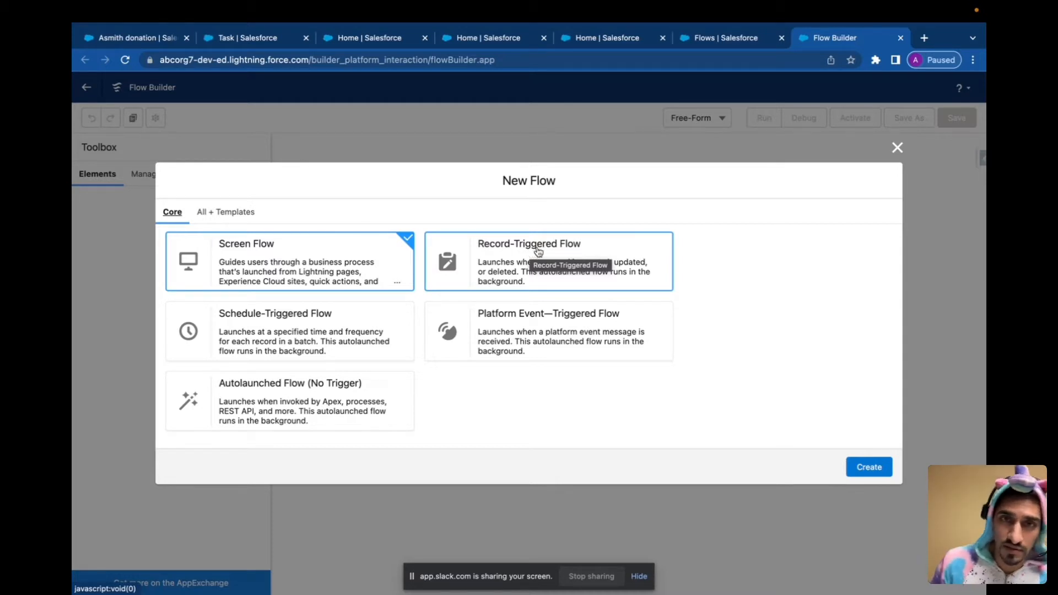
pyautogui.click(532, 252)
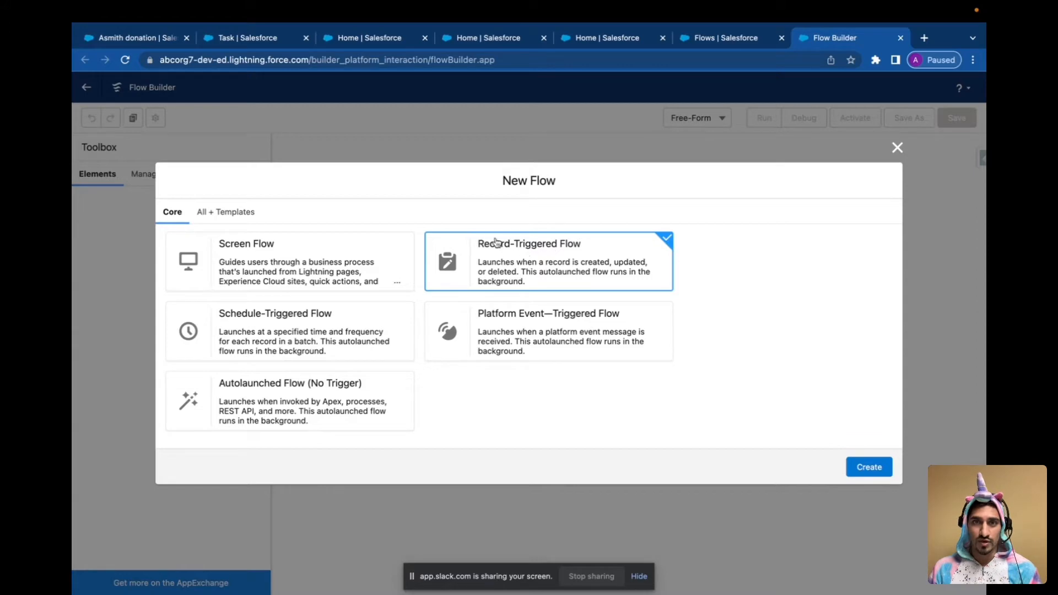
pyautogui.click(869, 467)
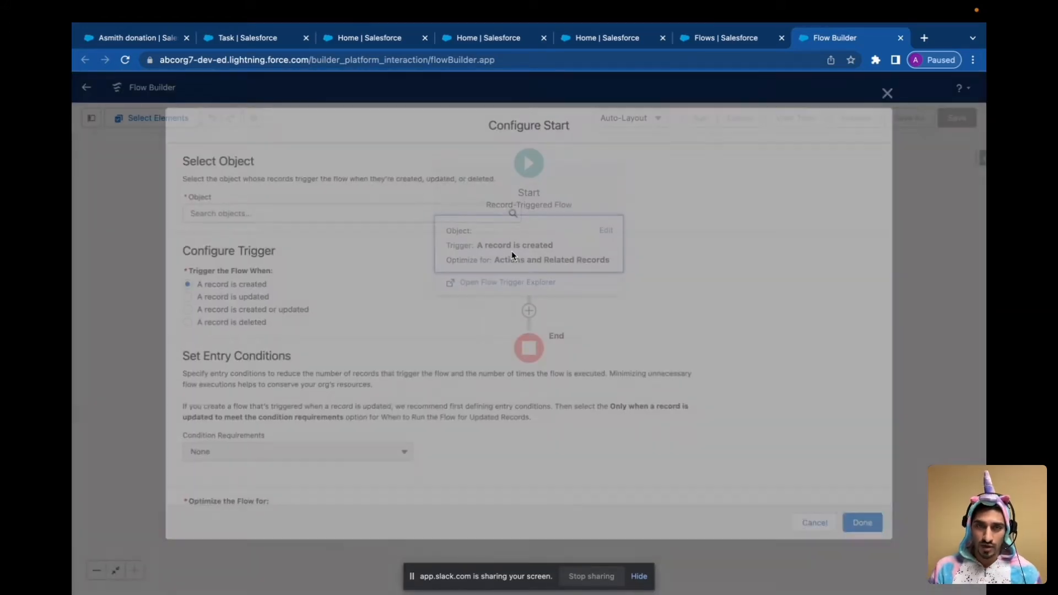
# - Choose Engagement Plan as the object whose records trigger the flow
pyautogui.write('engagement')
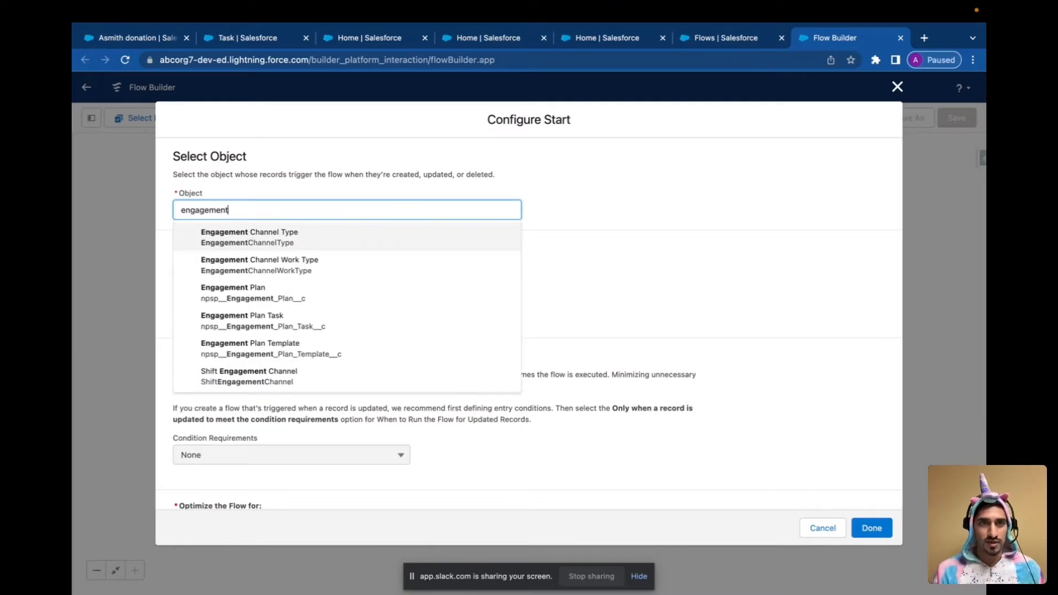
pyautogui.click(312, 302)
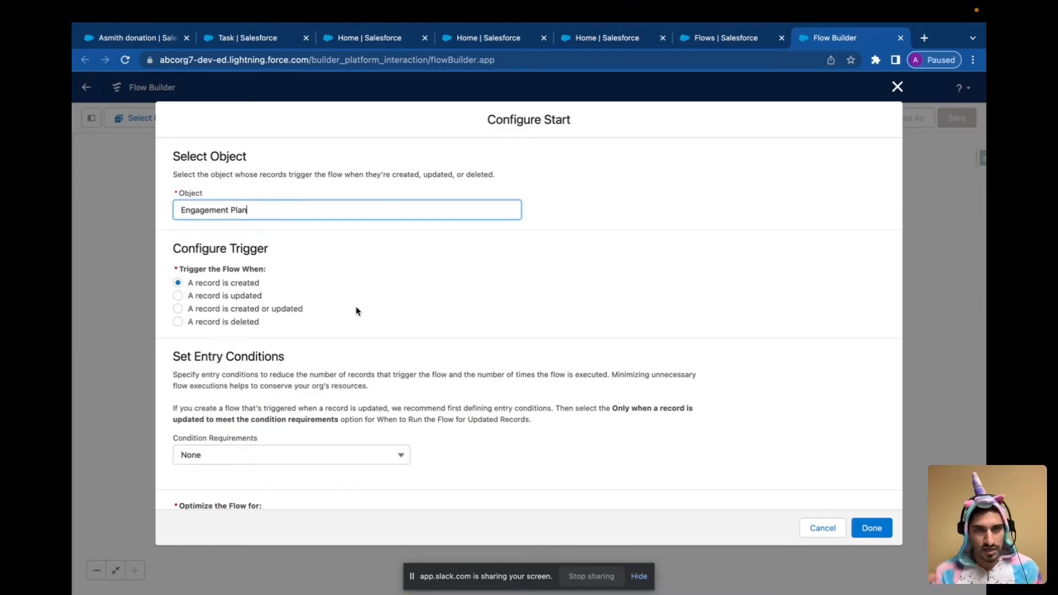
pyautogui.click(310, 251)
pyautogui.moveTo(259, 214); pyautogui.dragTo(170, 213)
pyautogui.click(345, 245)
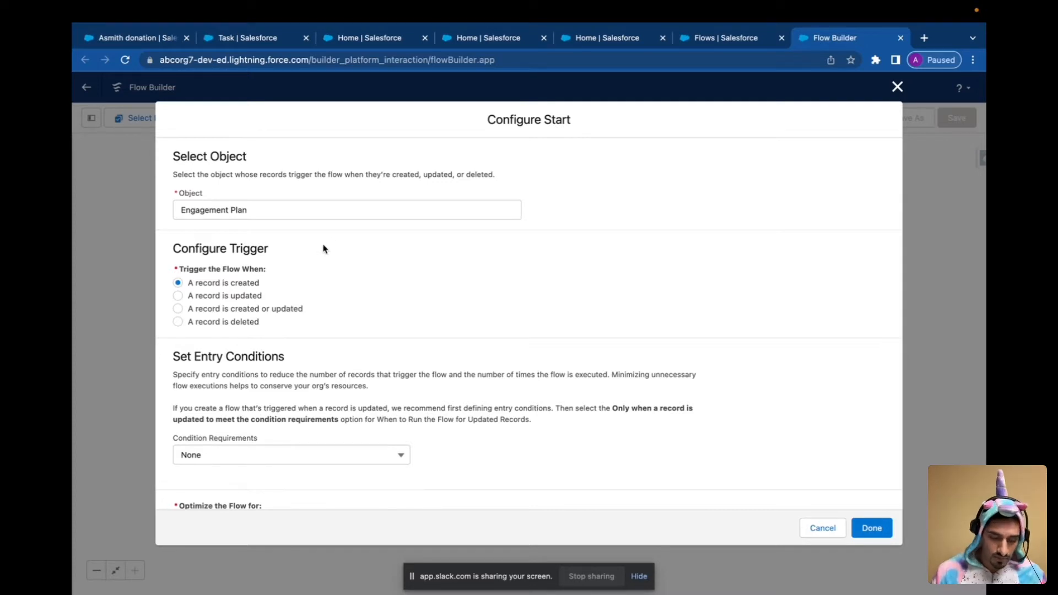
pyautogui.moveTo(263, 212); pyautogui.dragTo(171, 213)
pyautogui.click(247, 211)
pyautogui.click(314, 287)
pyautogui.click(303, 213)
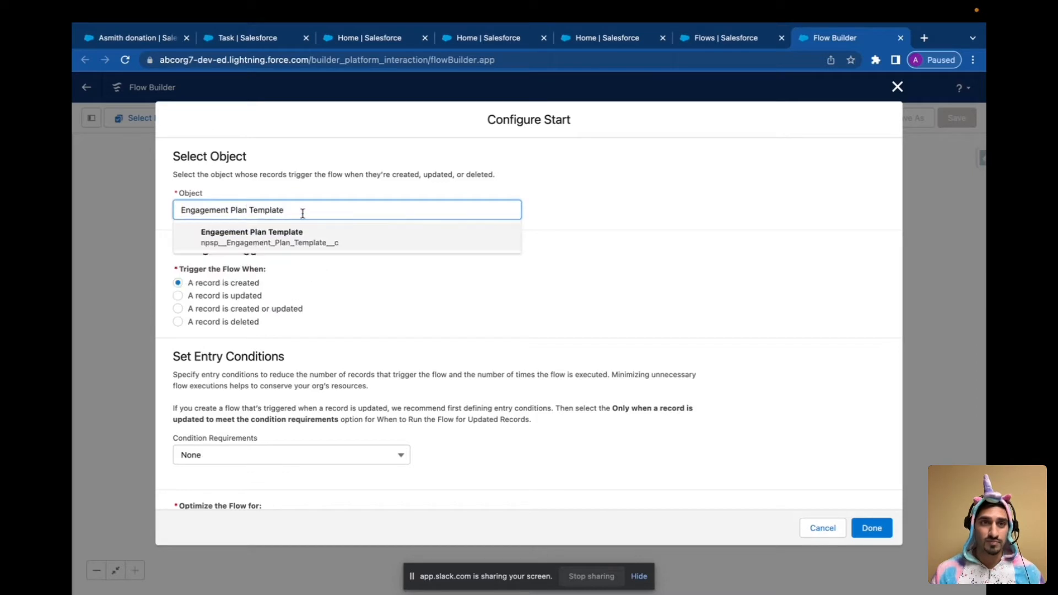
pyautogui.press('BackSpace')
pyautogui.press('BackSpace')
pyautogui.press('BackSpace')
pyautogui.press('BackSpace')
pyautogui.press('BackSpace')
pyautogui.press('BackSpace')
pyautogui.press('BackSpace')
pyautogui.press('BackSpace')
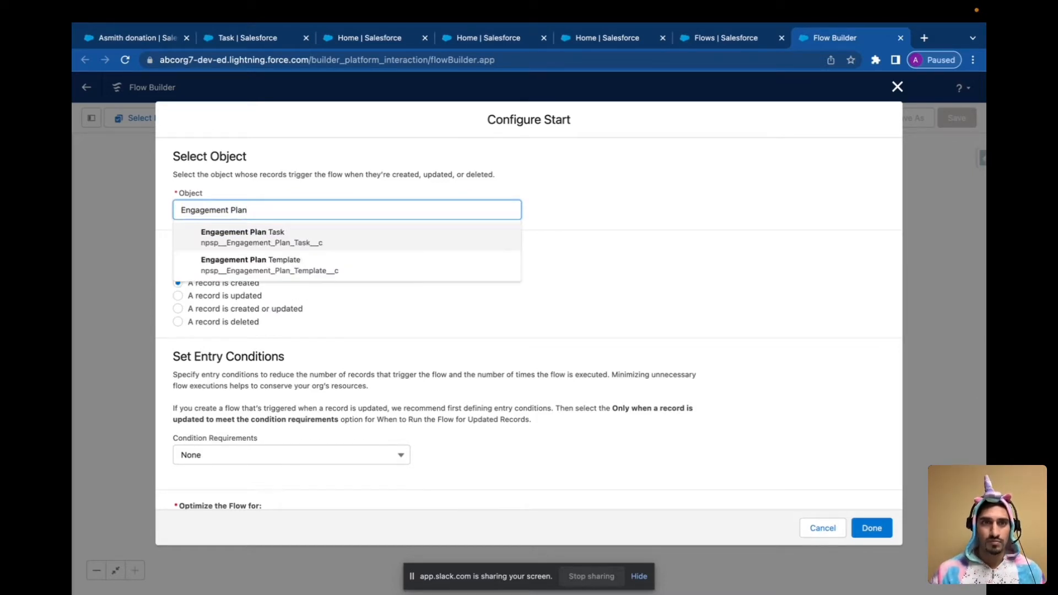
pyautogui.click(285, 236)
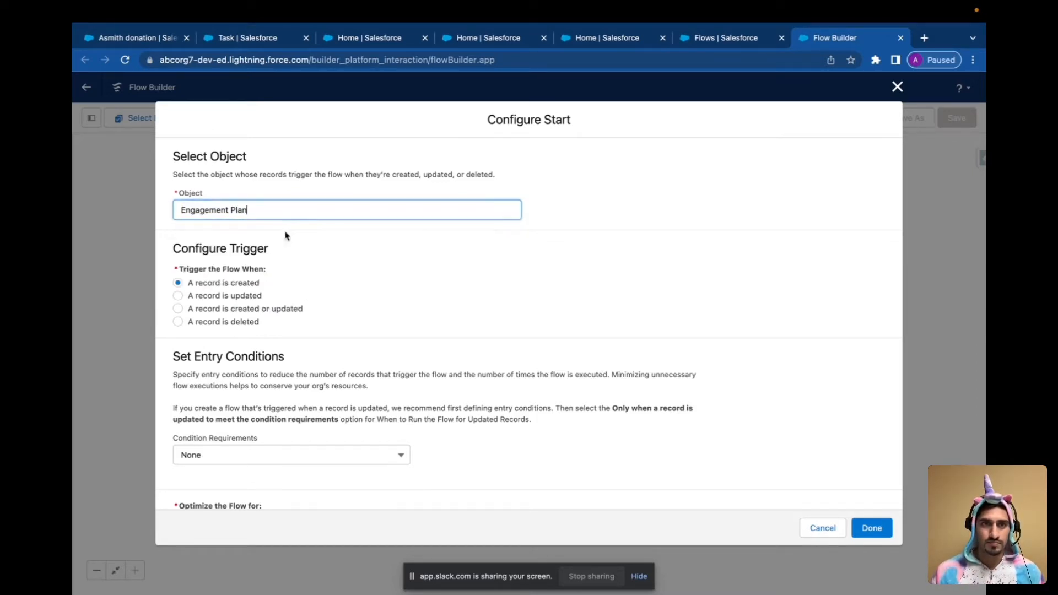
# - Set the flow to trigger when a record is deleted, without entry conditions, and accept the start configuration
pyautogui.click(178, 322)
pyautogui.moveTo(182, 270); pyautogui.dragTo(404, 272)
pyautogui.click(369, 280)
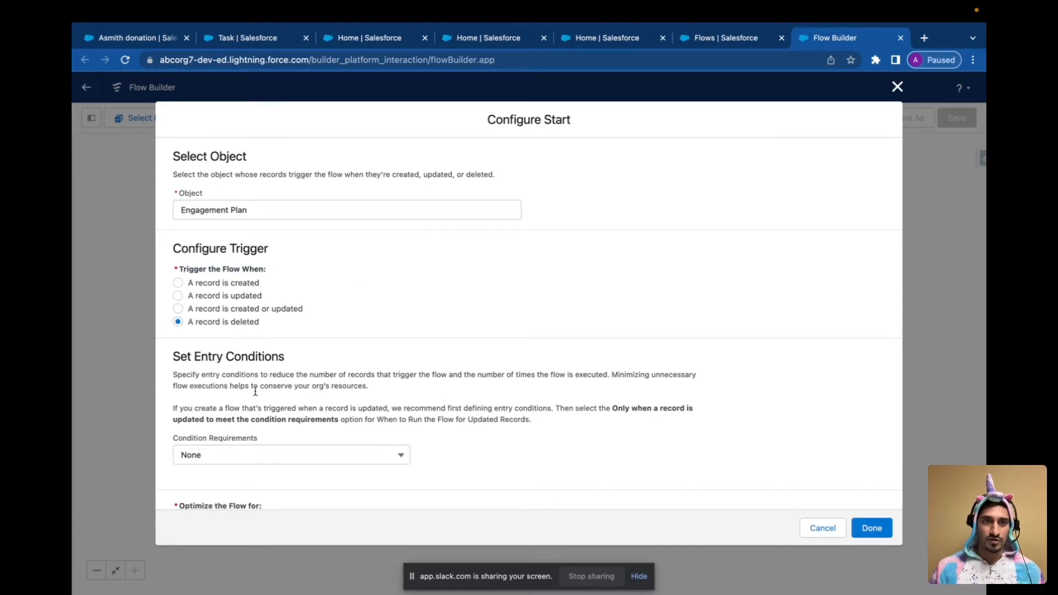
pyautogui.scroll(-3, 334, 433)
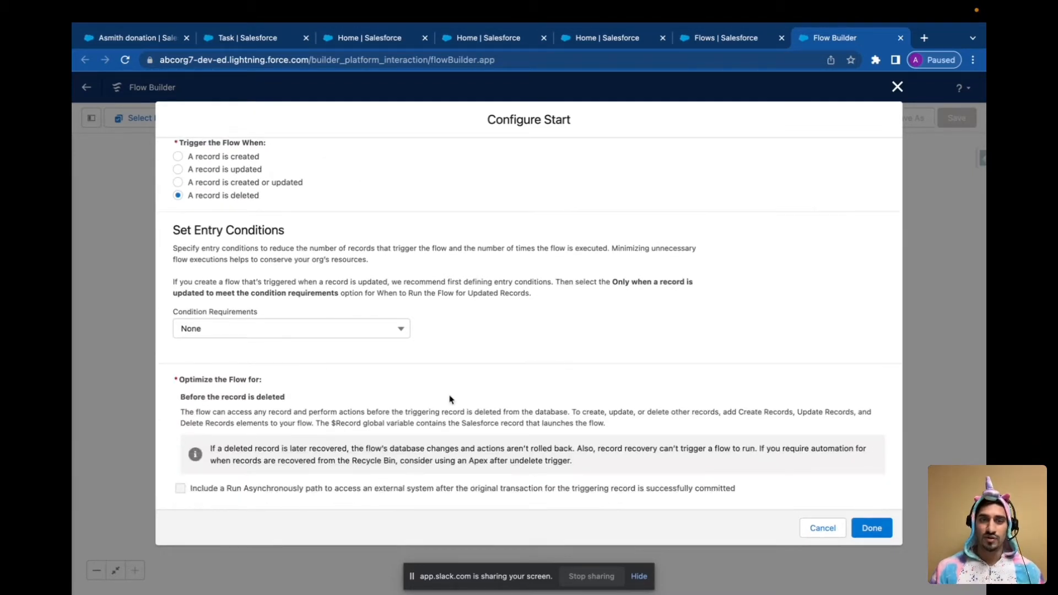
pyautogui.moveTo(181, 404); pyautogui.dragTo(423, 406)
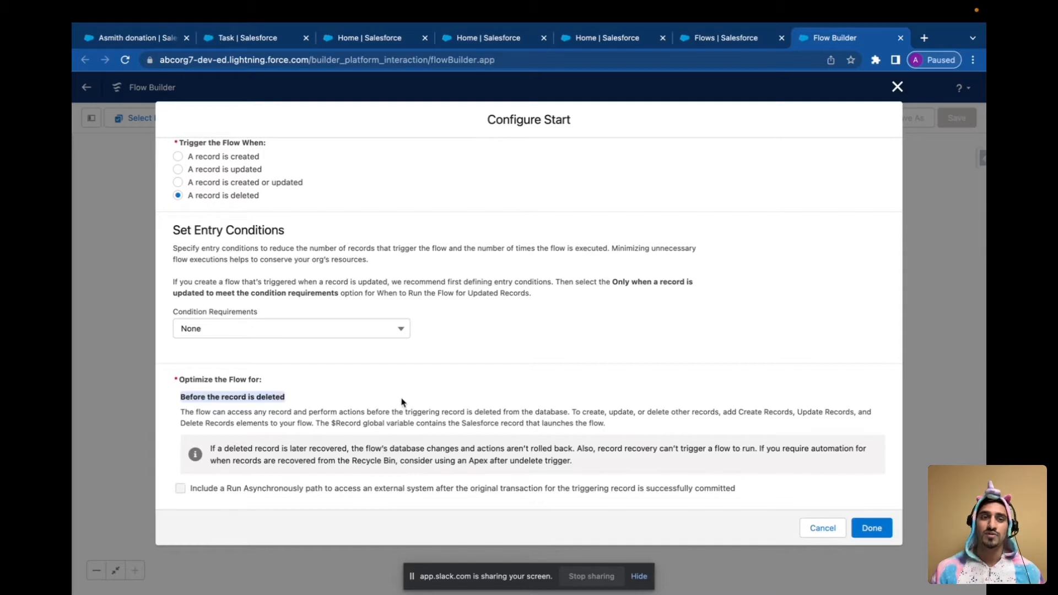
pyautogui.click(374, 407)
pyautogui.click(872, 528)
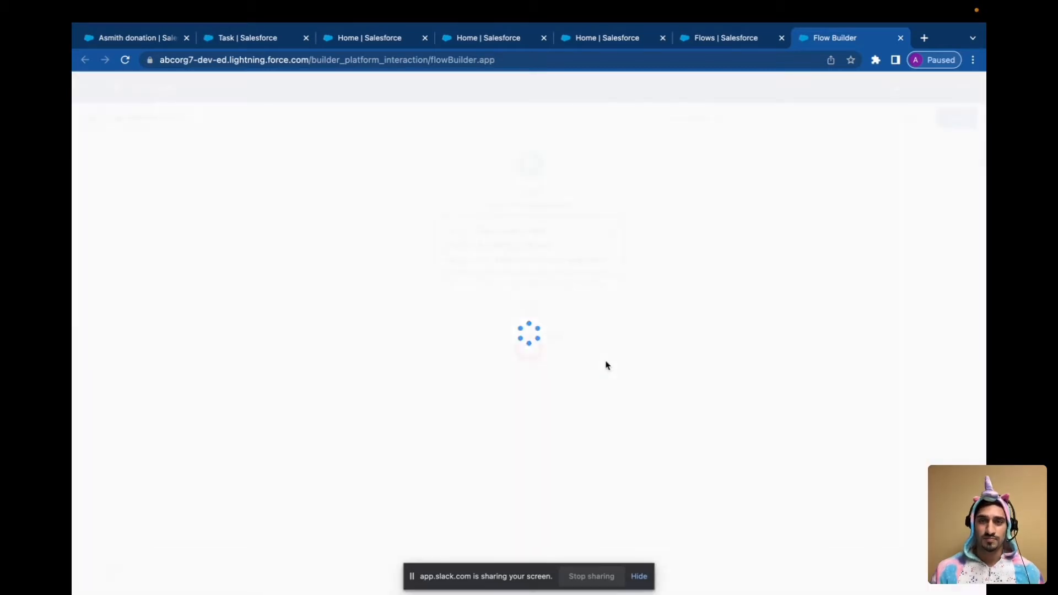
# - Add a Get Records element after the start and label it "Get related task records (incomplete)"
pyautogui.click(528, 312)
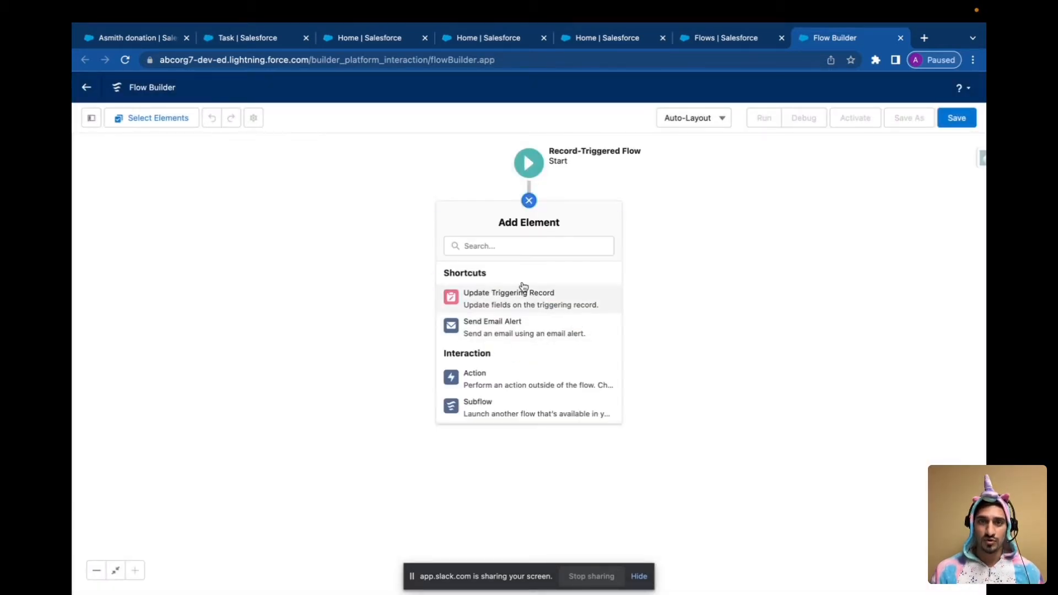
pyautogui.click(524, 248)
pyautogui.write('get')
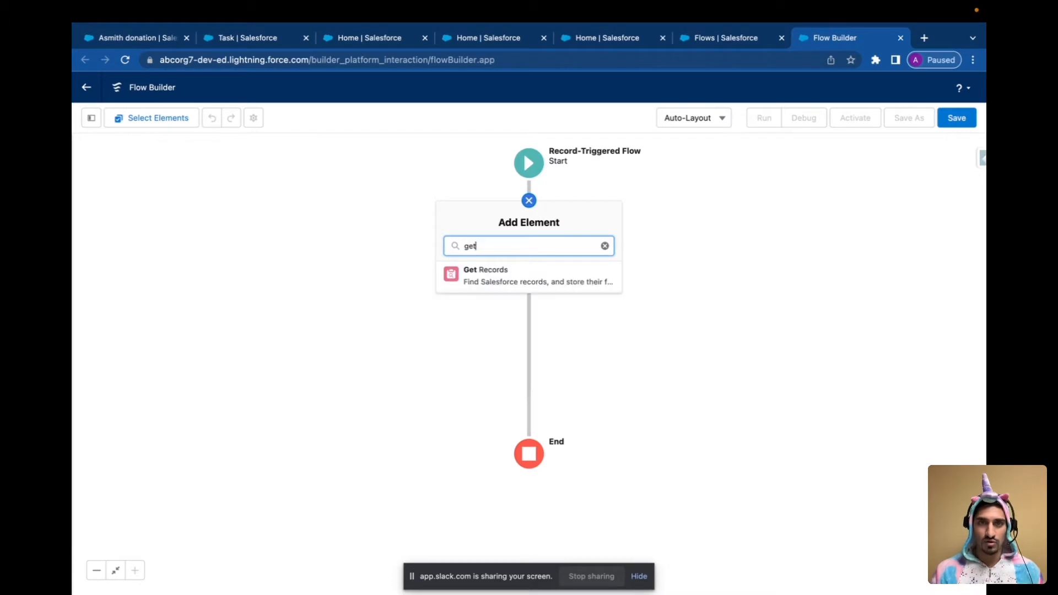
pyautogui.click(515, 282)
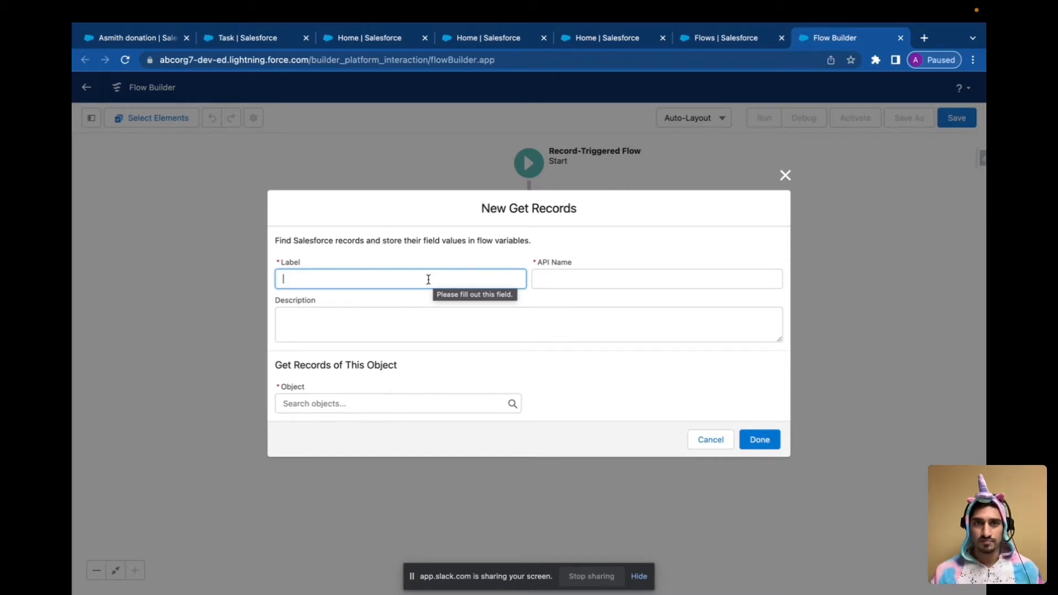
pyautogui.write('Get relate')
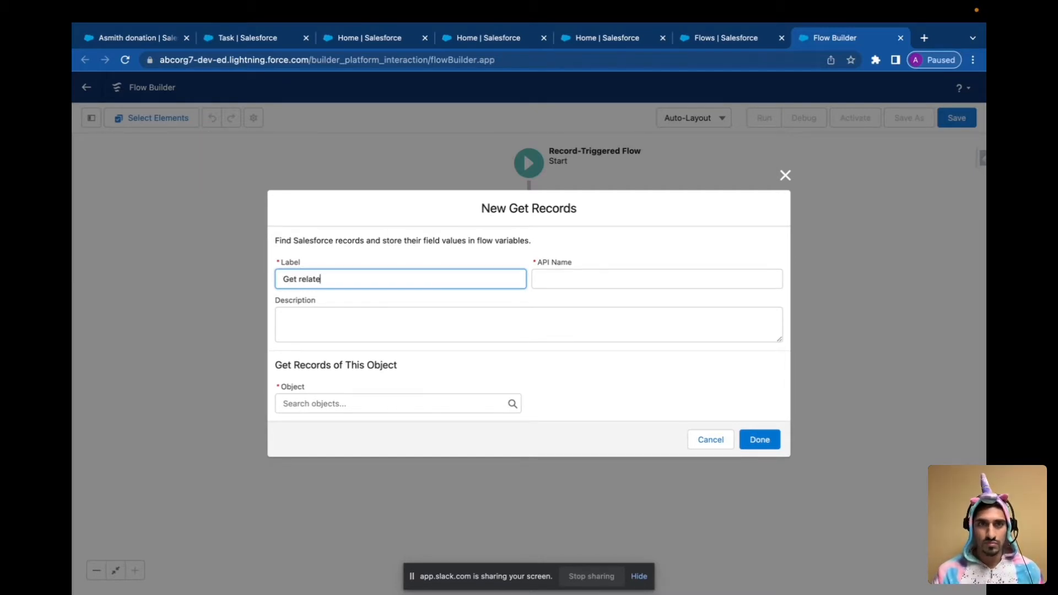
pyautogui.write('d task records (')
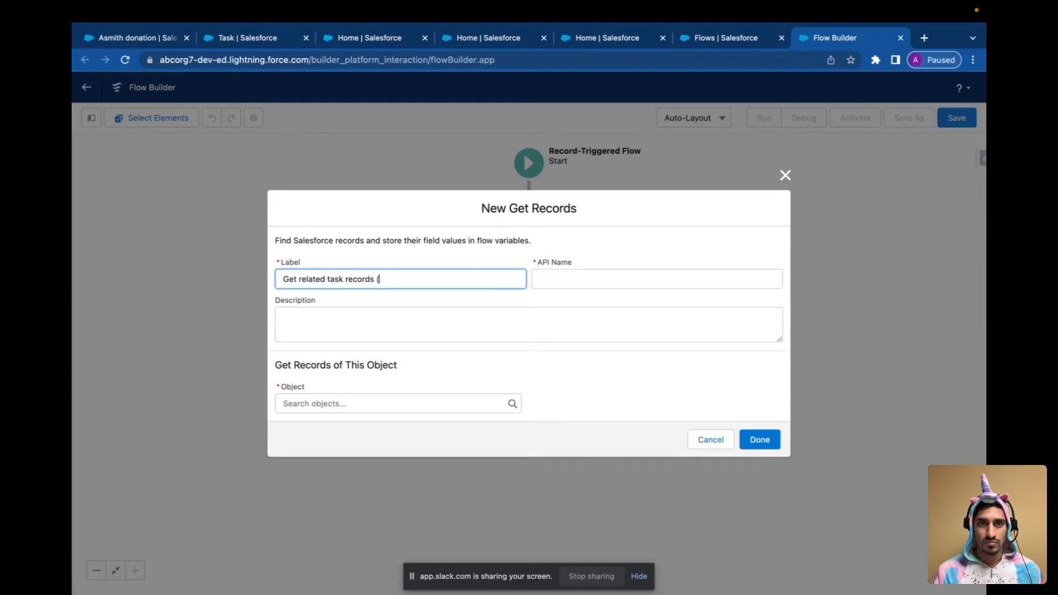
pyautogui.write('incomplete')
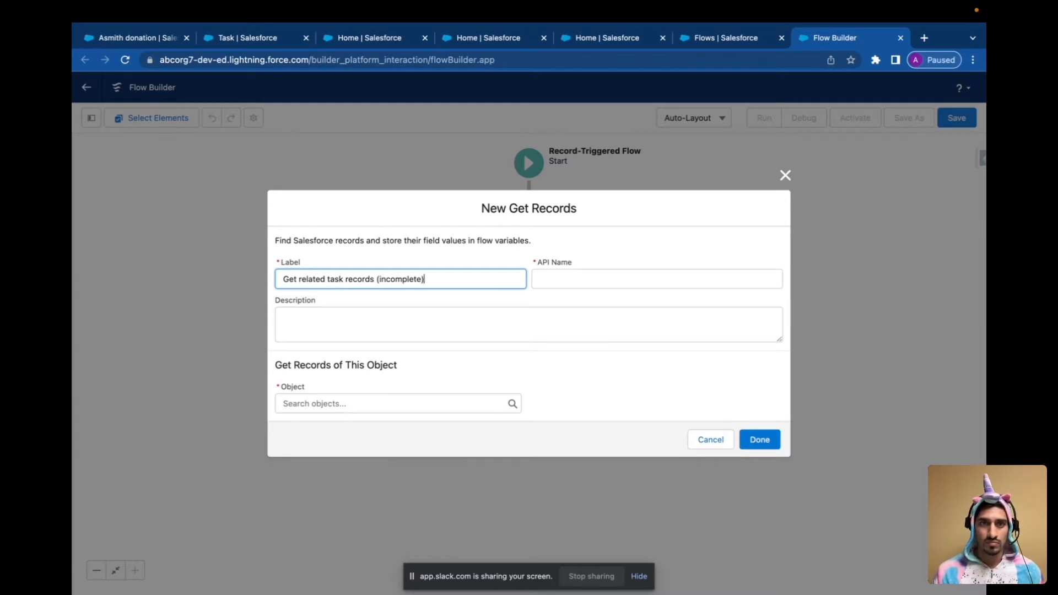
# - Describe the Get Records element as "Gets all the incomplete task records related to the engagement plan that was deleted"
pyautogui.click(453, 324)
pyautogui.write('Gets')
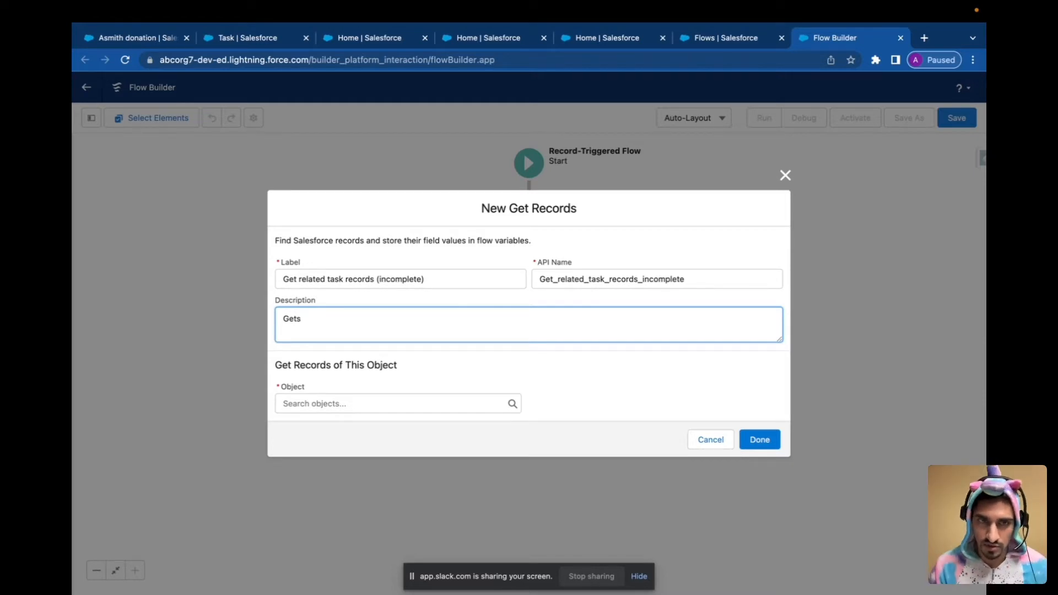
pyautogui.write('he inc')
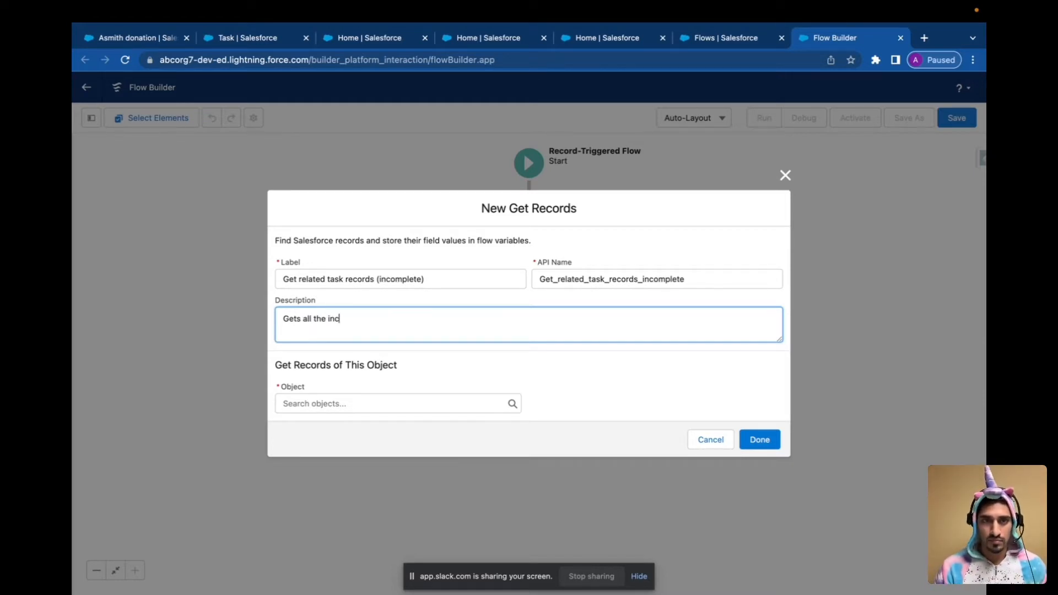
pyautogui.write('omplete task records')
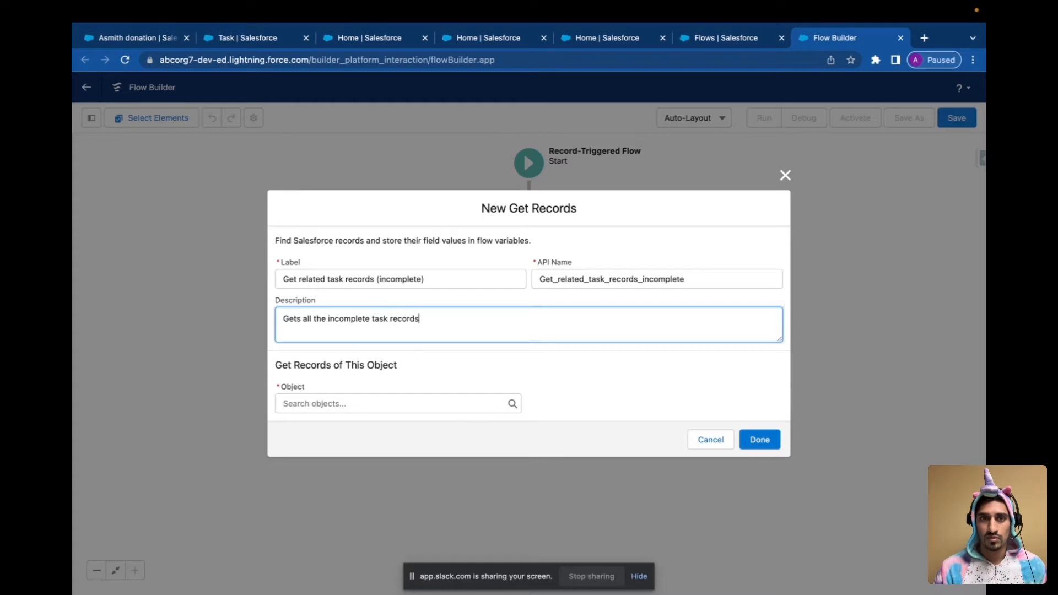
pyautogui.write(' related to the engageme')
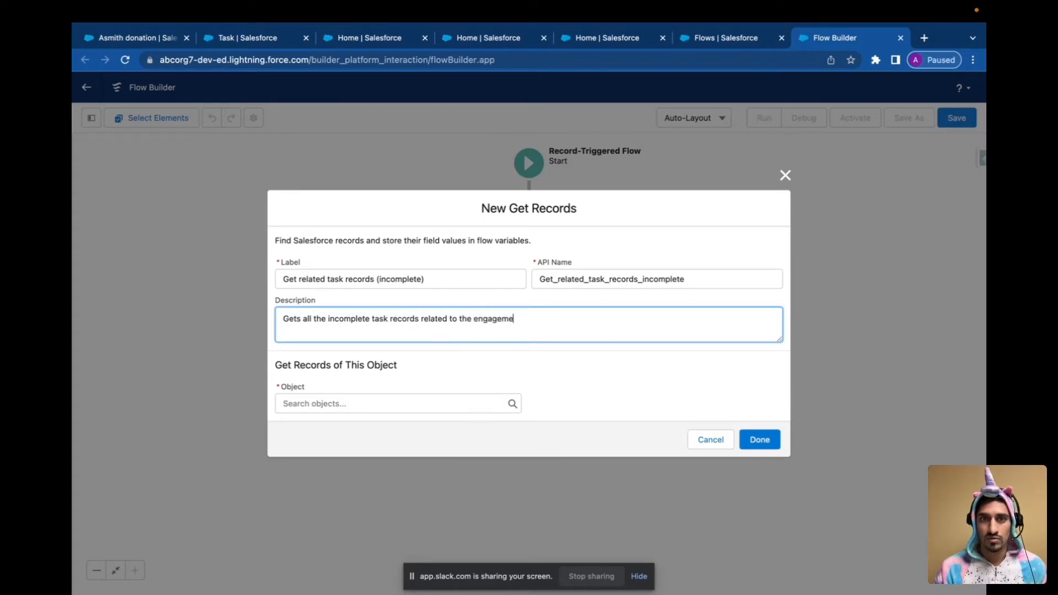
pyautogui.write('nt plan that was deleted')
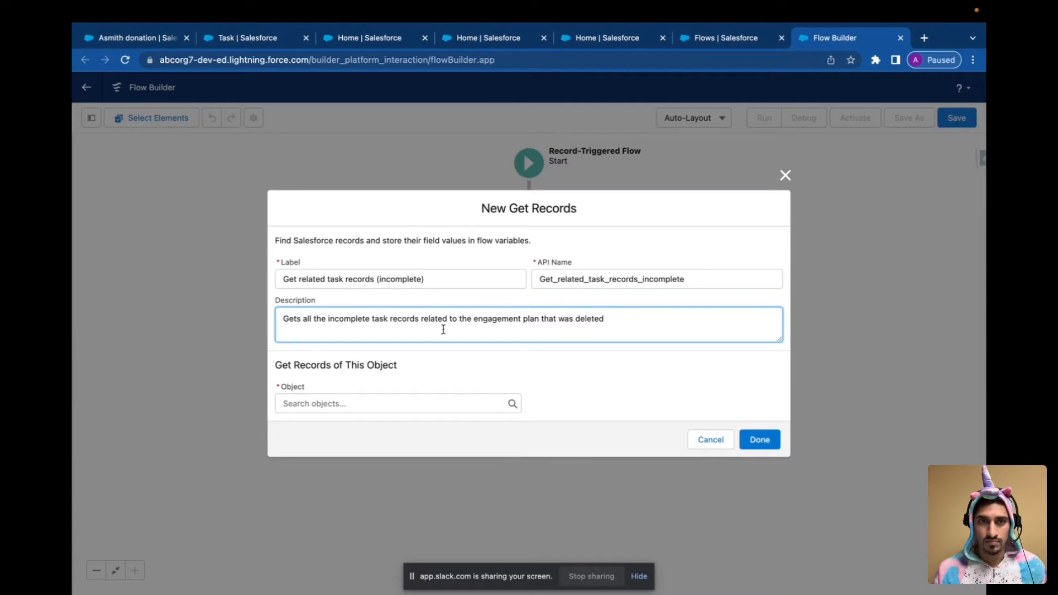
# - Set the Get Records element to retrieve records of the Task object
pyautogui.click(408, 404)
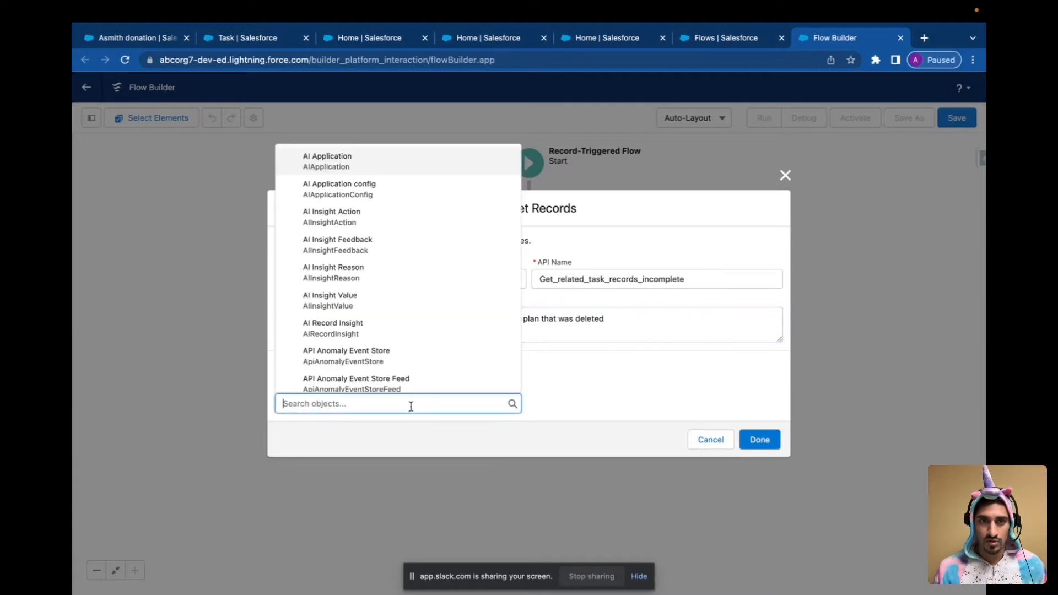
pyautogui.write('task')
pyautogui.click(382, 290)
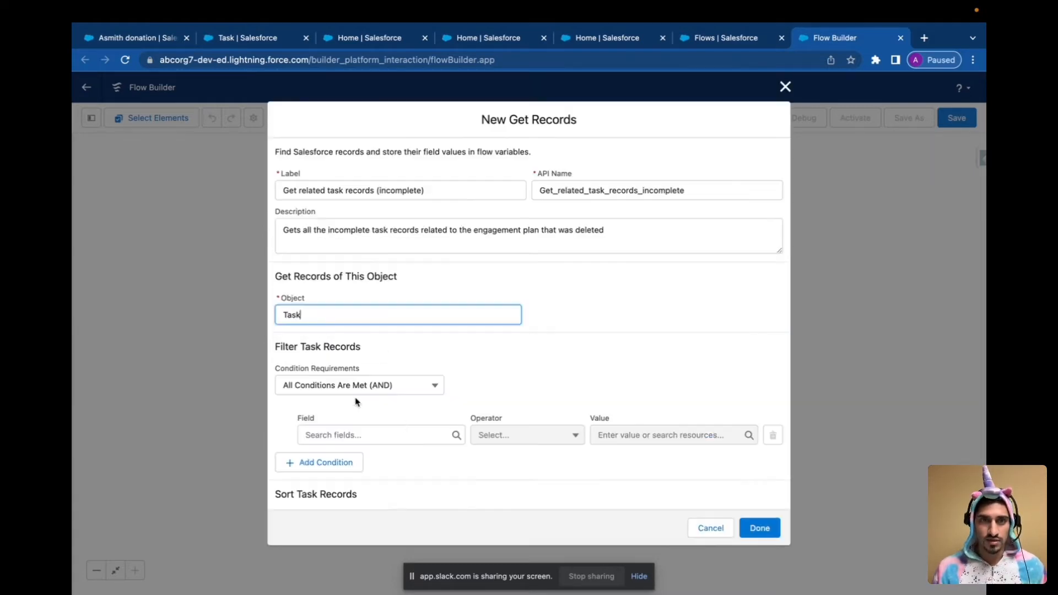
pyautogui.moveTo(316, 275); pyautogui.dragTo(416, 283)
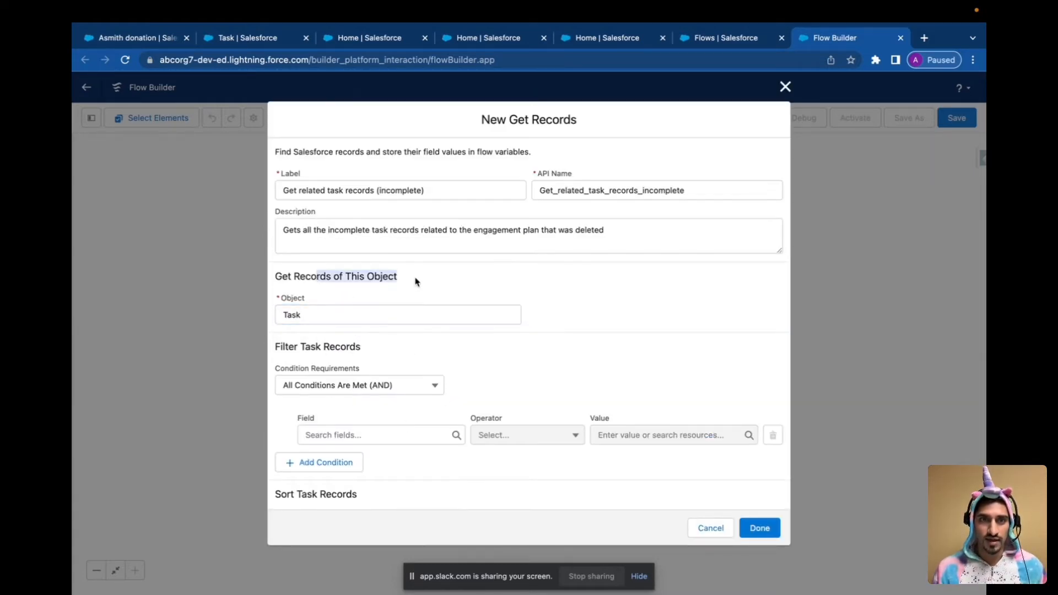
# - Filter the Task records so that npsp__Engagement_Plan__c equals the triggering record's ID ($Record > Record ID)
pyautogui.click(408, 436)
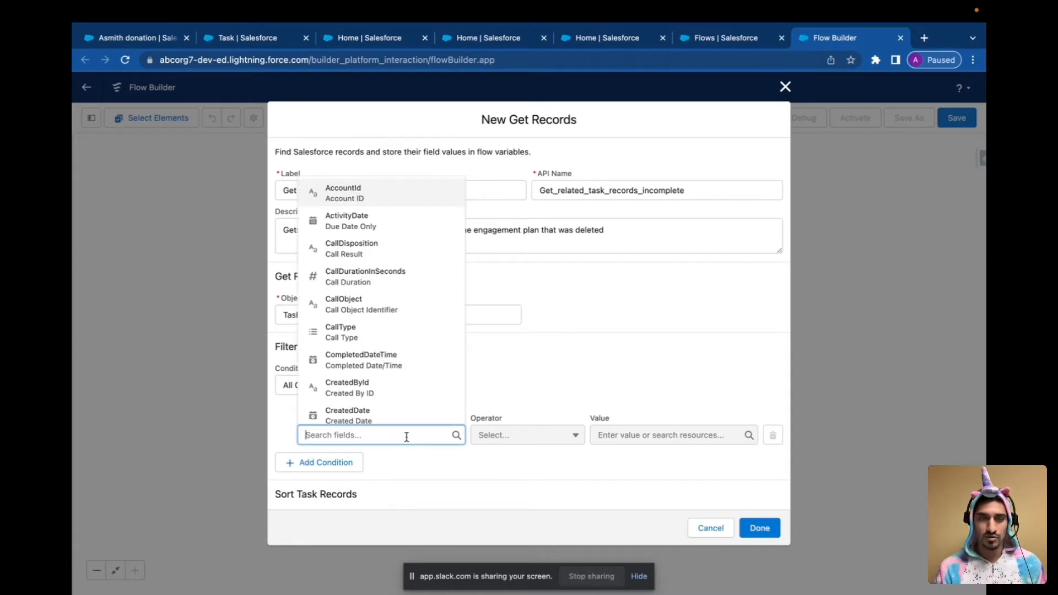
pyautogui.write('engage')
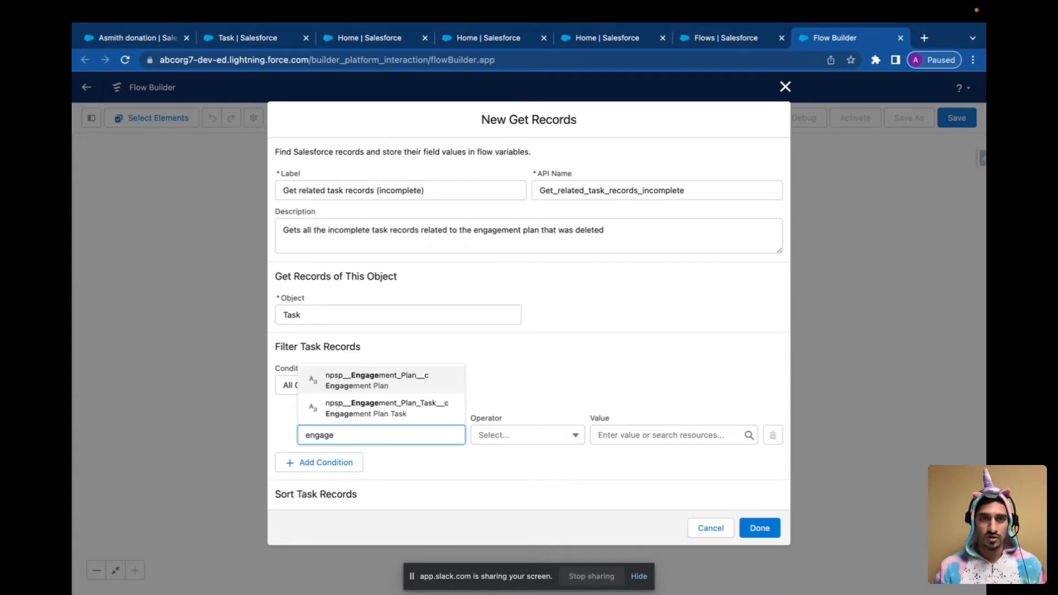
pyautogui.click(384, 382)
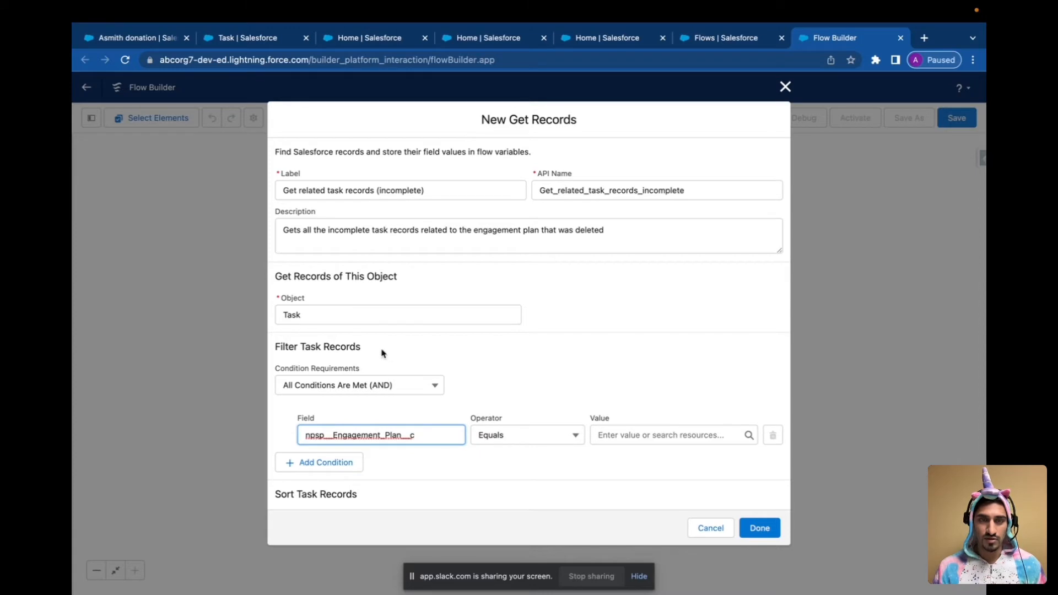
pyautogui.click(615, 437)
pyautogui.write('record')
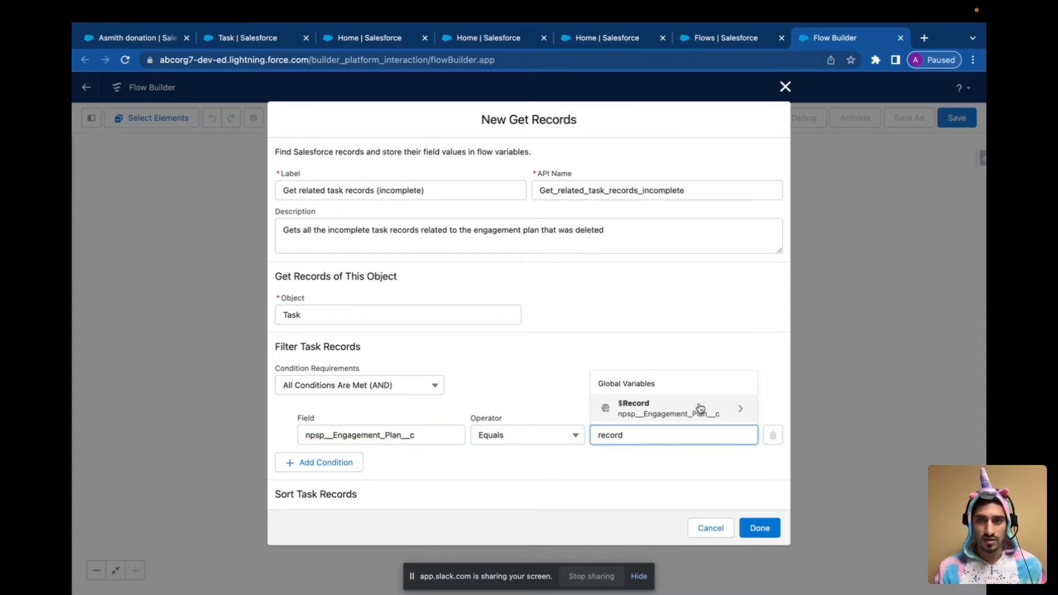
pyautogui.click(695, 406)
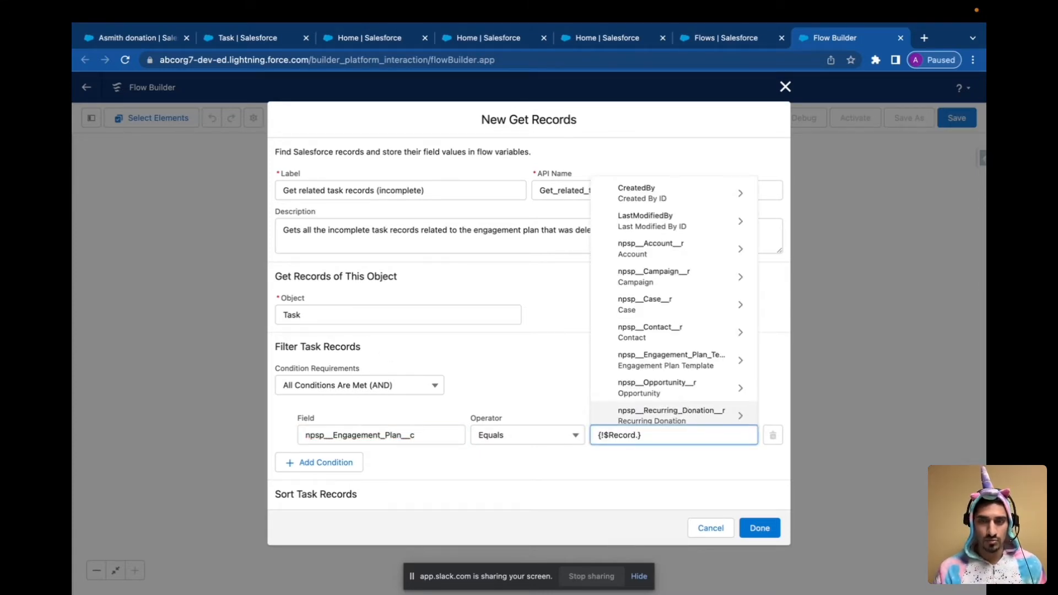
pyautogui.write('id')
pyautogui.click(678, 385)
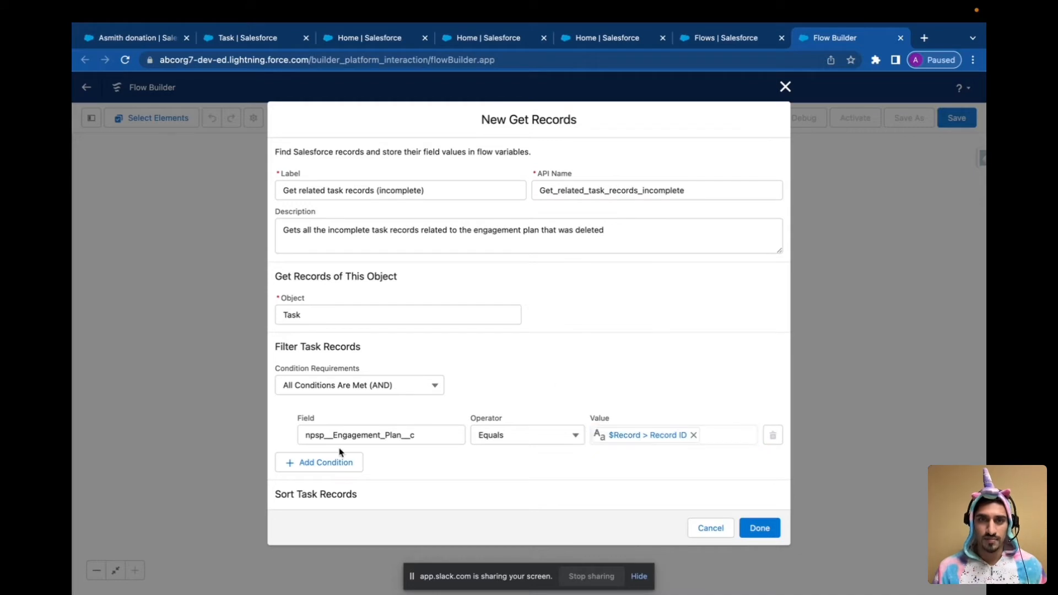
pyautogui.moveTo(302, 439); pyautogui.dragTo(468, 439)
pyautogui.click(479, 468)
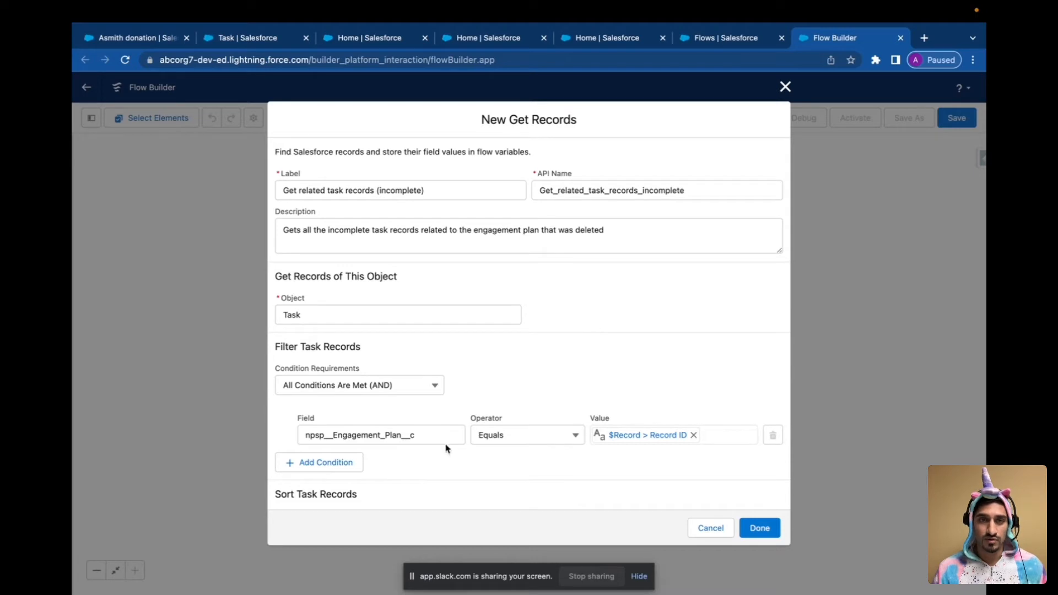
# - Add a second filter condition to the Get Records element so that Status does not equal Completed
pyautogui.click(341, 463)
pyautogui.click(355, 472)
pyautogui.write('sa')
pyautogui.press('BackSpace')
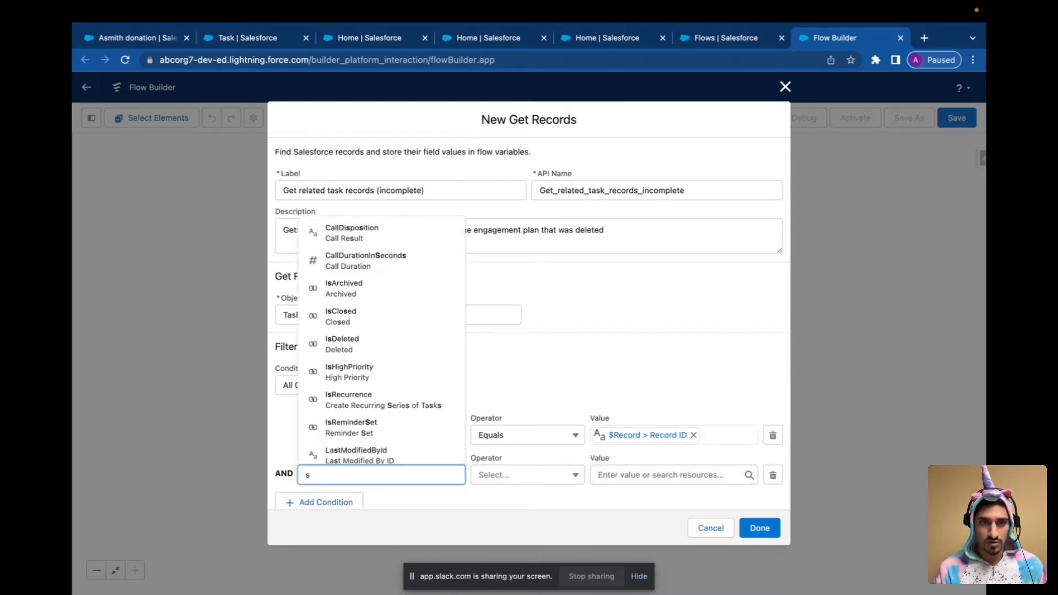
pyautogui.write('tatus')
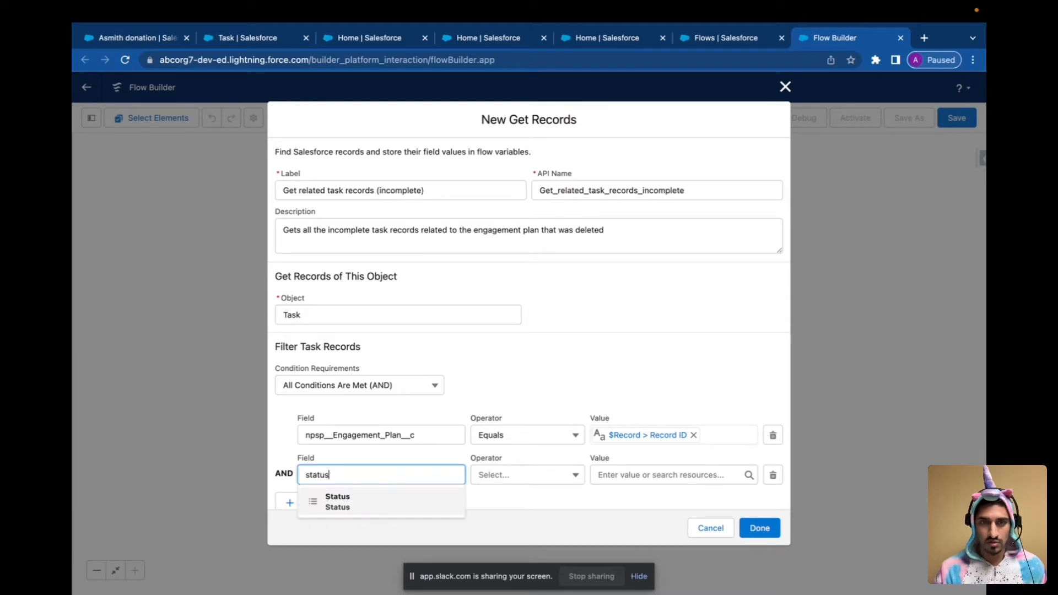
pyautogui.click(366, 501)
pyautogui.click(545, 474)
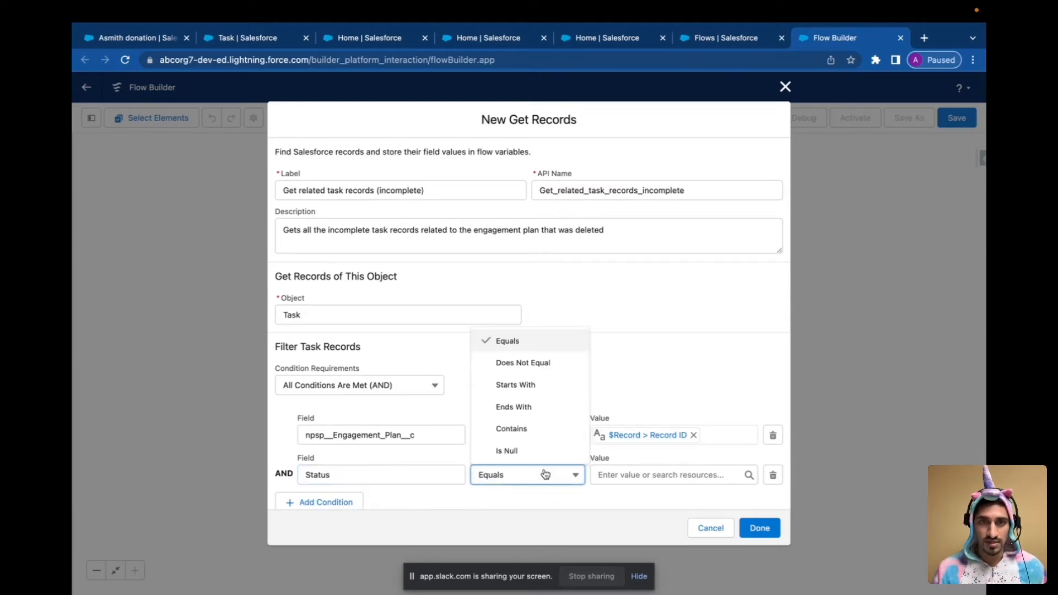
pyautogui.click(538, 365)
pyautogui.click(614, 478)
pyautogui.write('complete')
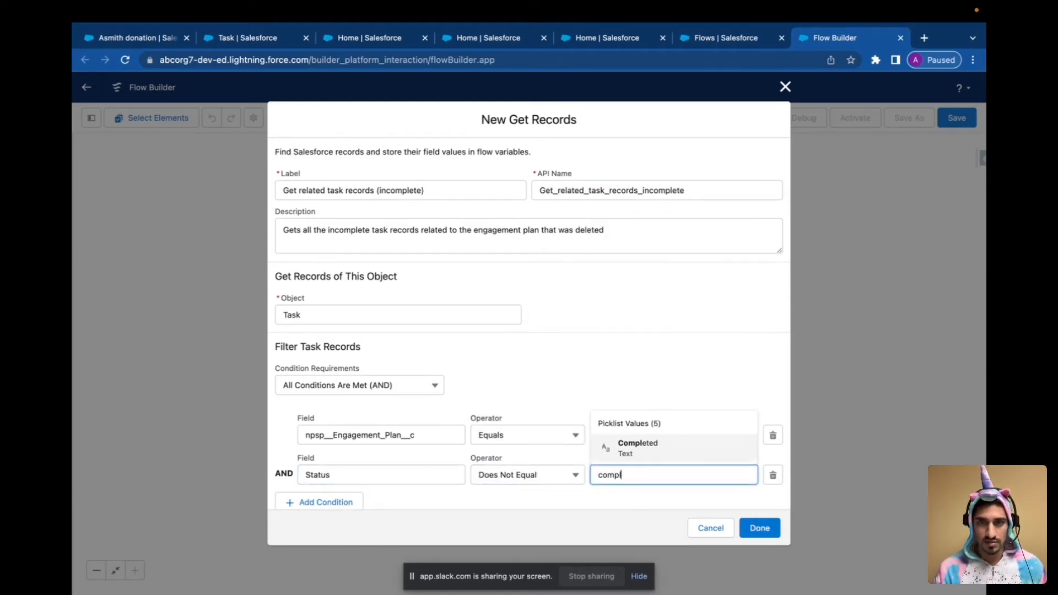
pyautogui.click(645, 453)
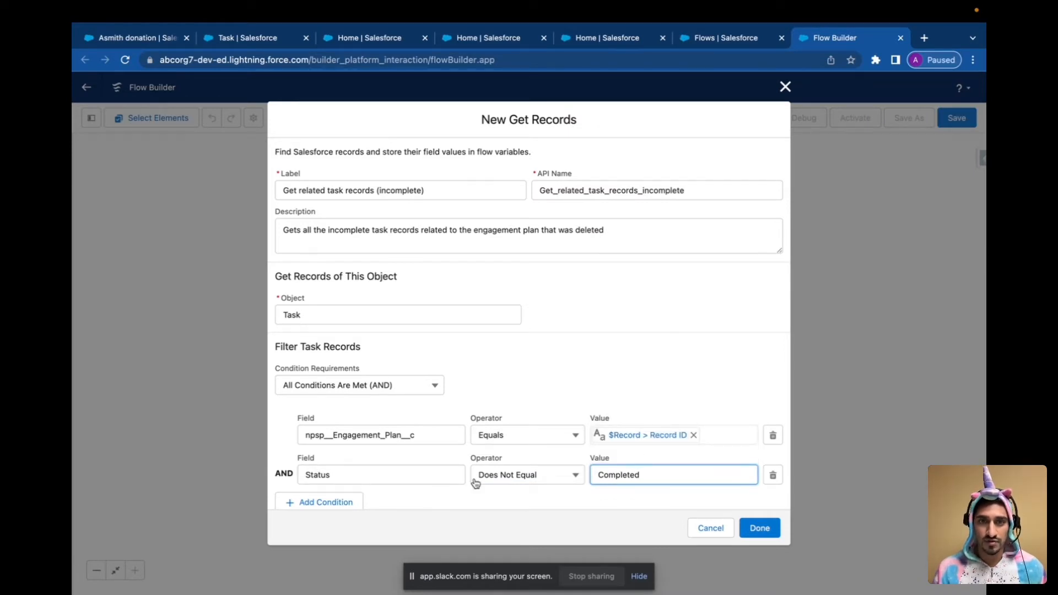
# - Set the Get Records element to store all matching task records and finish the element
pyautogui.scroll(-5, 600, 398)
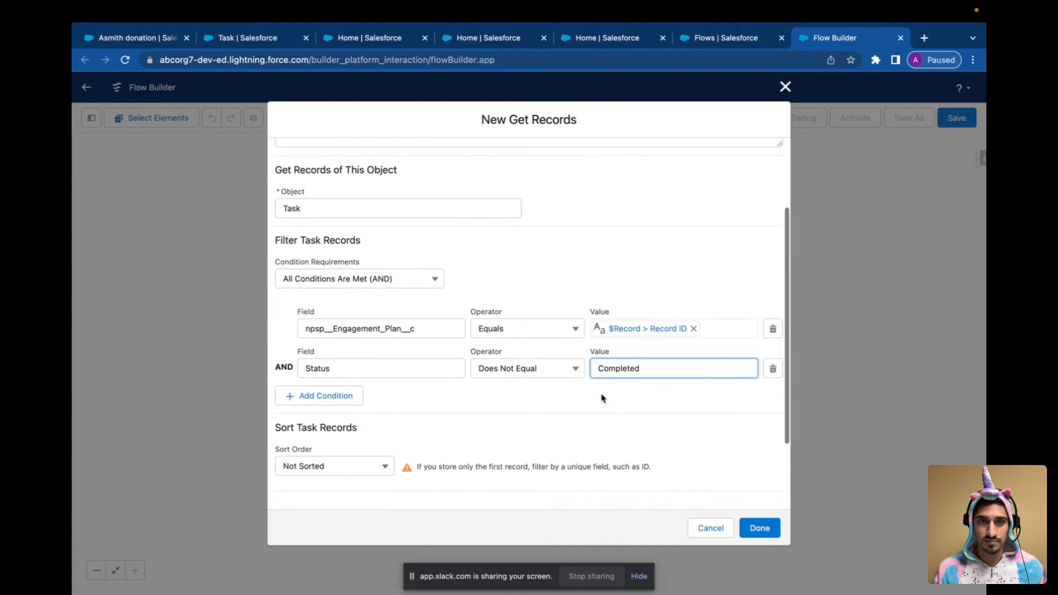
pyautogui.click(283, 452)
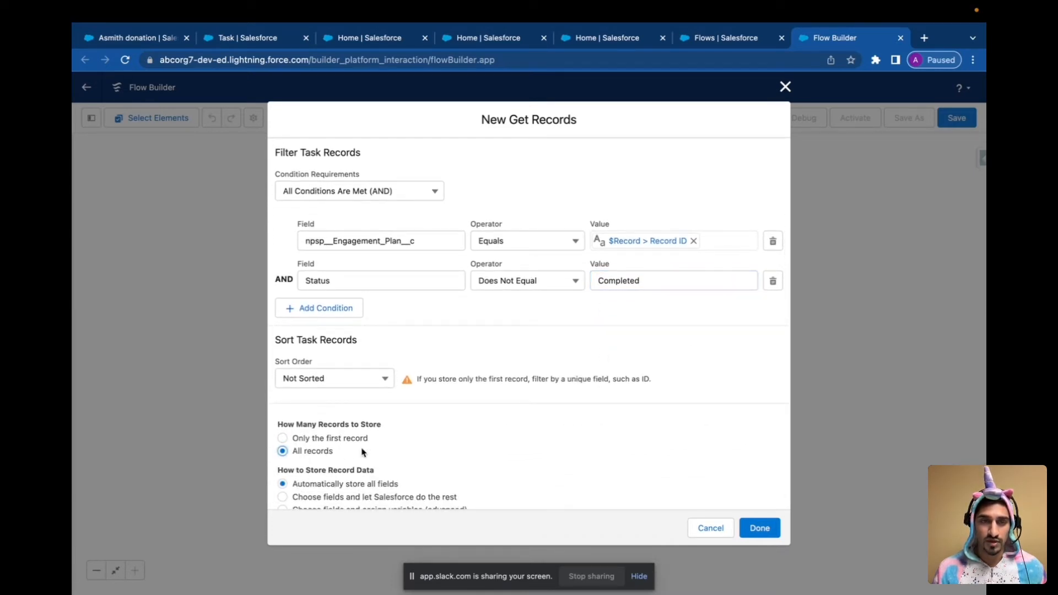
pyautogui.scroll(-1, 533, 463)
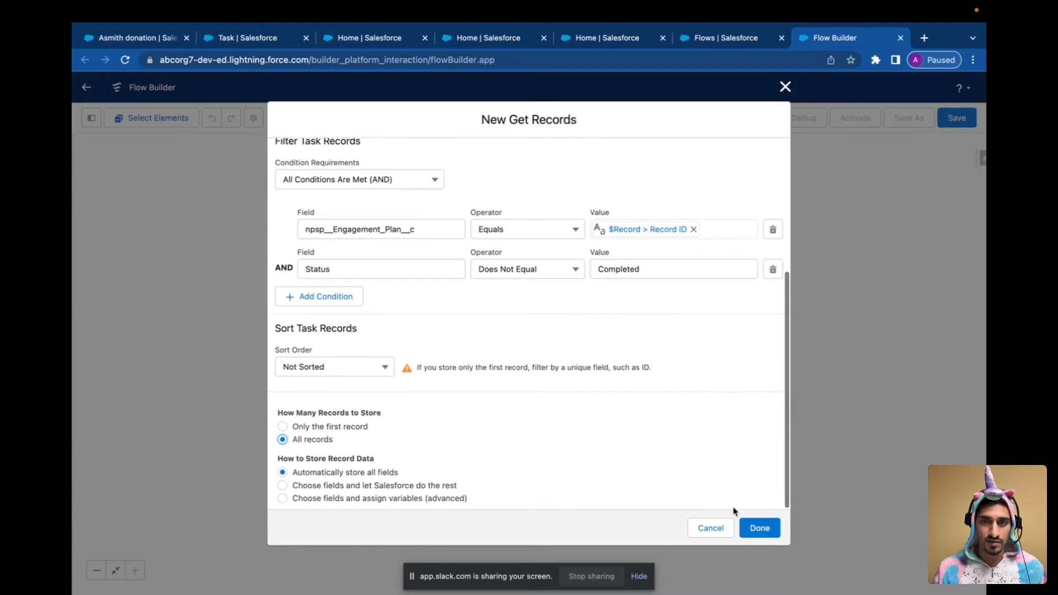
pyautogui.click(759, 528)
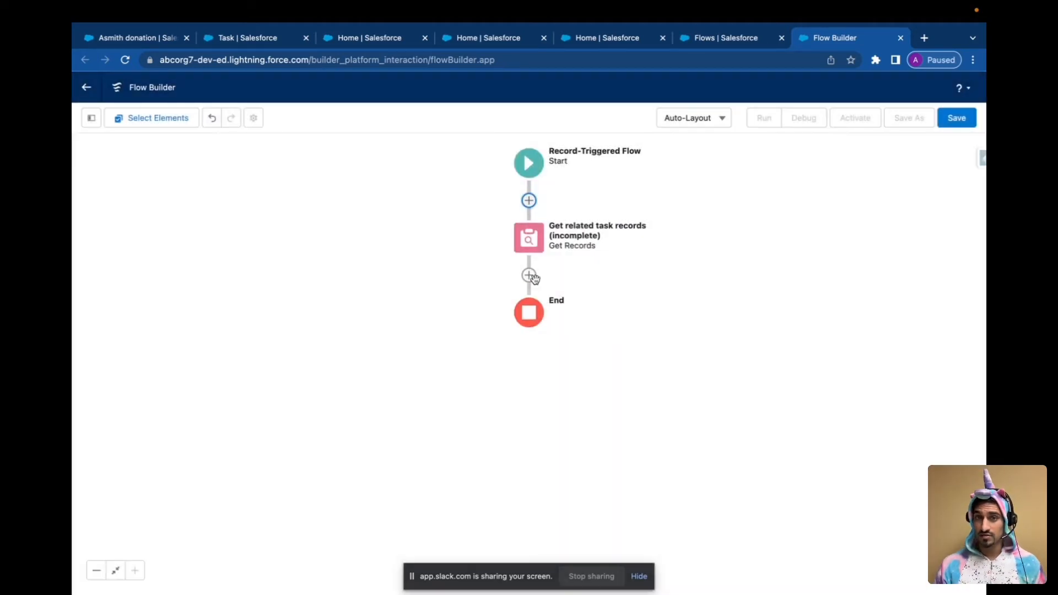
# - Add a Loop element after the Get Records element and label it "Loop through incomplete task records"
pyautogui.click(530, 275)
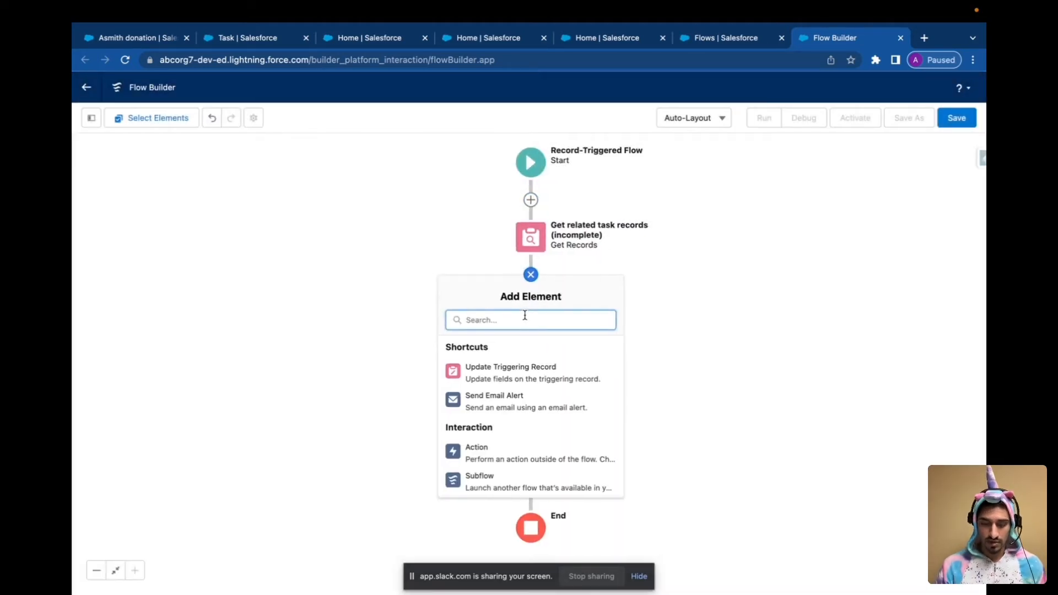
pyautogui.write('loop')
pyautogui.click(516, 346)
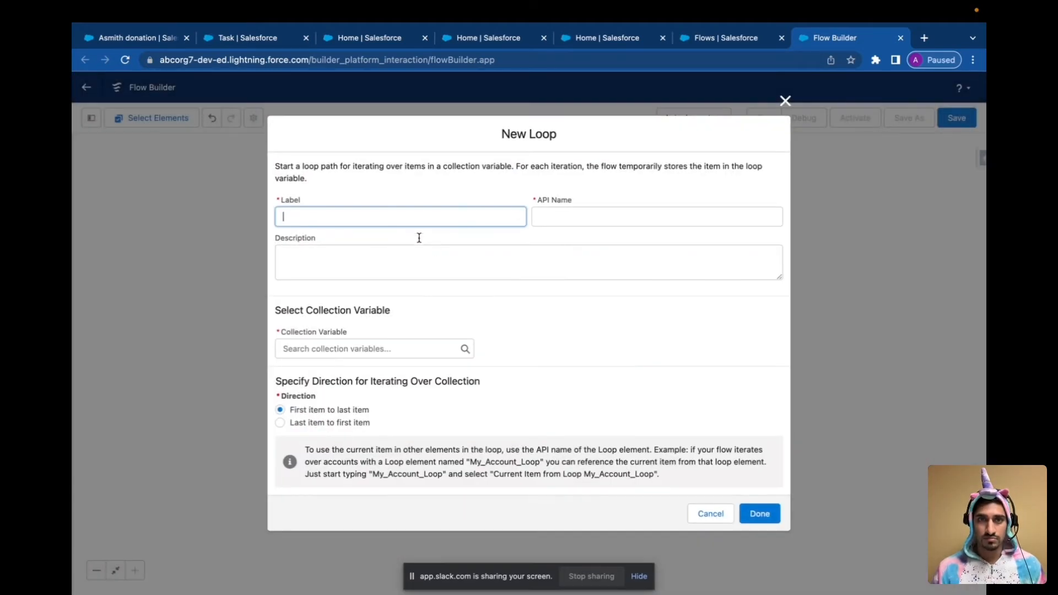
pyautogui.write('Loop throu')
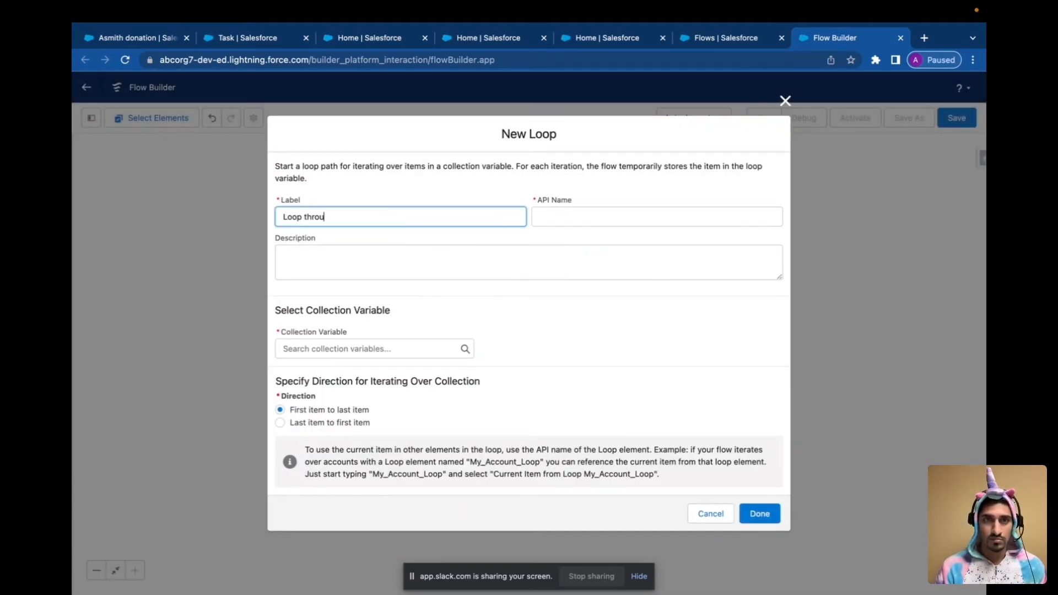
pyautogui.write('gh incomplete task')
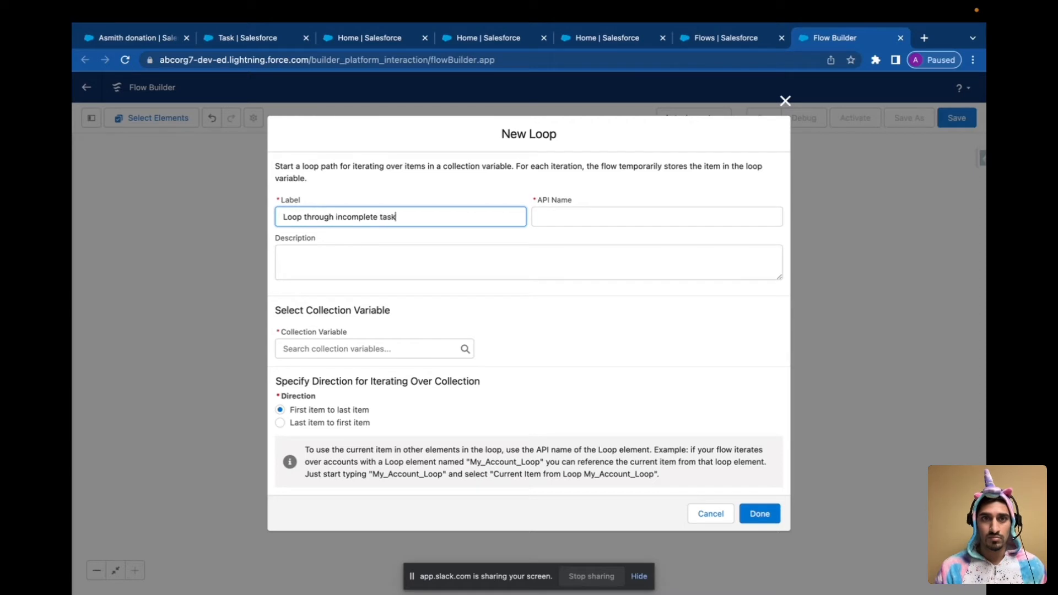
pyautogui.write(' records')
# - Describe the Loop element as "Loops through incomplete task records related to the deleted engagement plan"
pyautogui.click(398, 262)
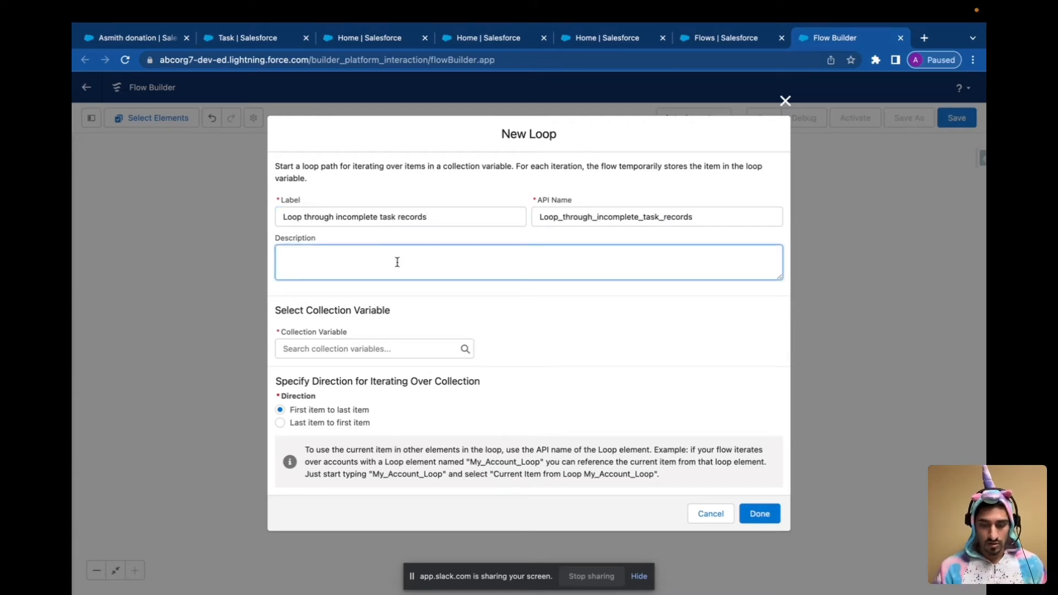
pyautogui.write('Loops ')
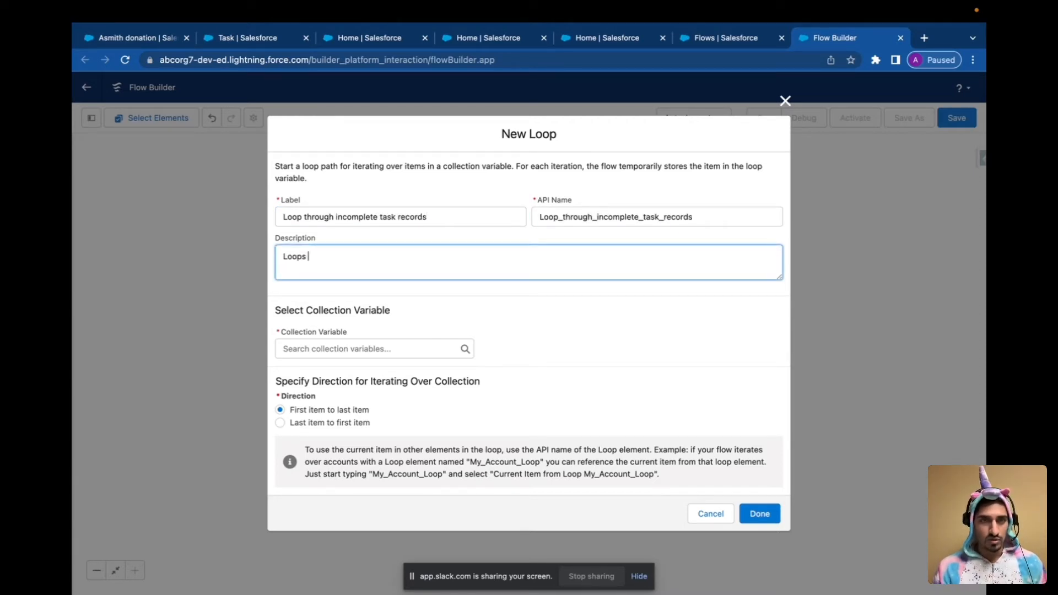
pyautogui.write('through incomplete tas')
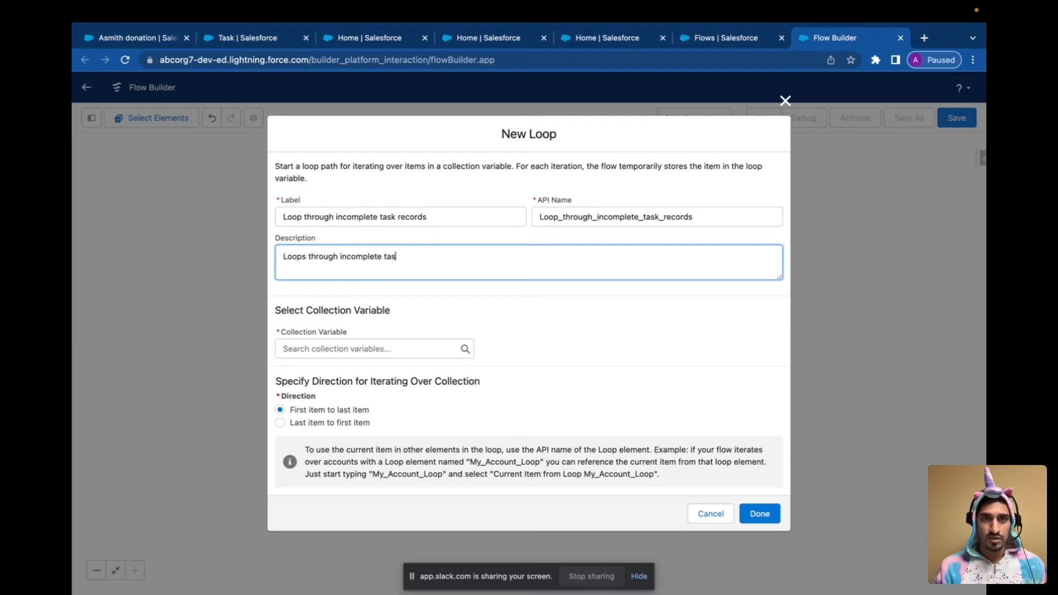
pyautogui.write('k records related to')
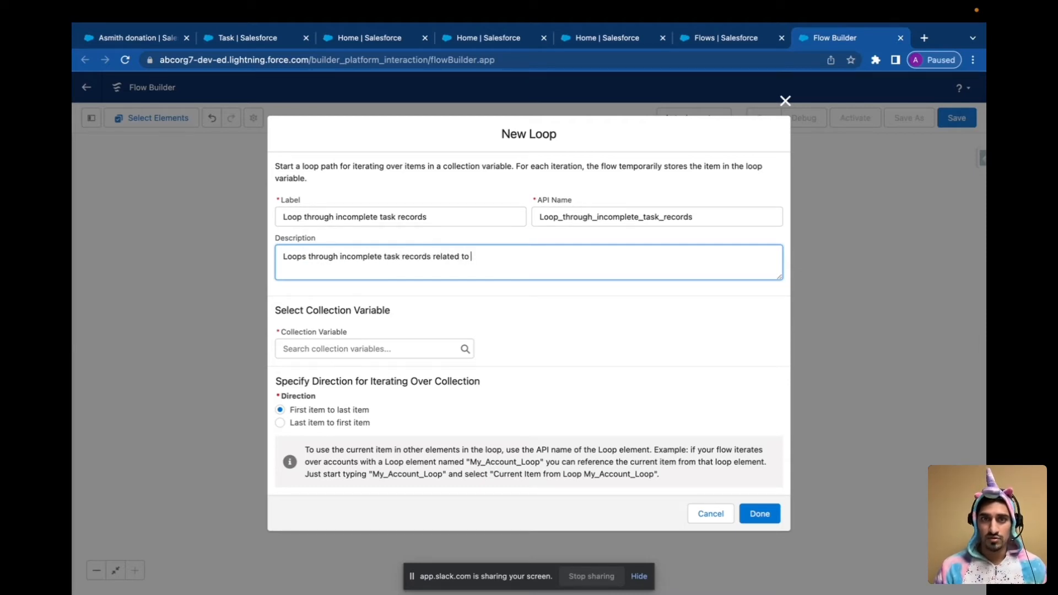
pyautogui.write(' the delted o')
pyautogui.press('BackSpace')
pyautogui.press('BackSpace')
pyautogui.press('BackSpace')
pyautogui.press('BackSpace')
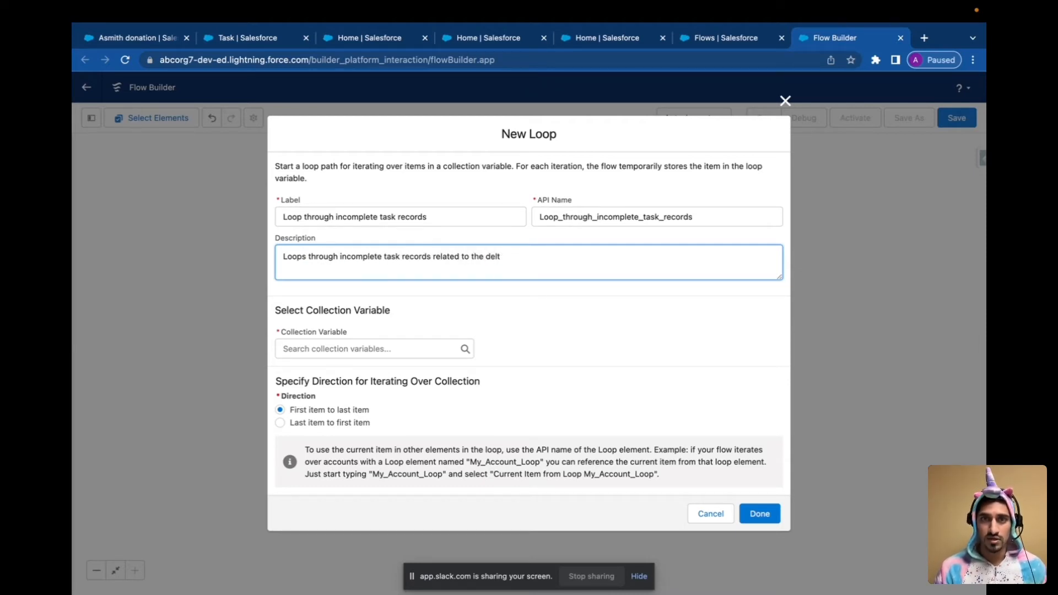
pyautogui.write('eted engagement plan')
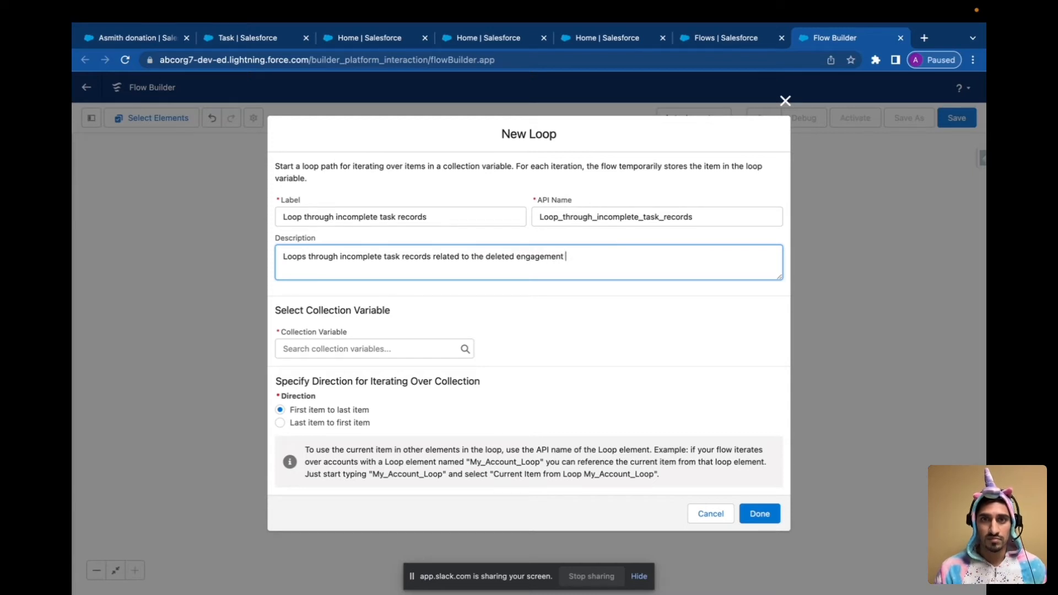
# - Set the loop's collection variable to {!Get_related_task_records_incomplete}, iterating from first item to last item, and finish the element
pyautogui.click(415, 348)
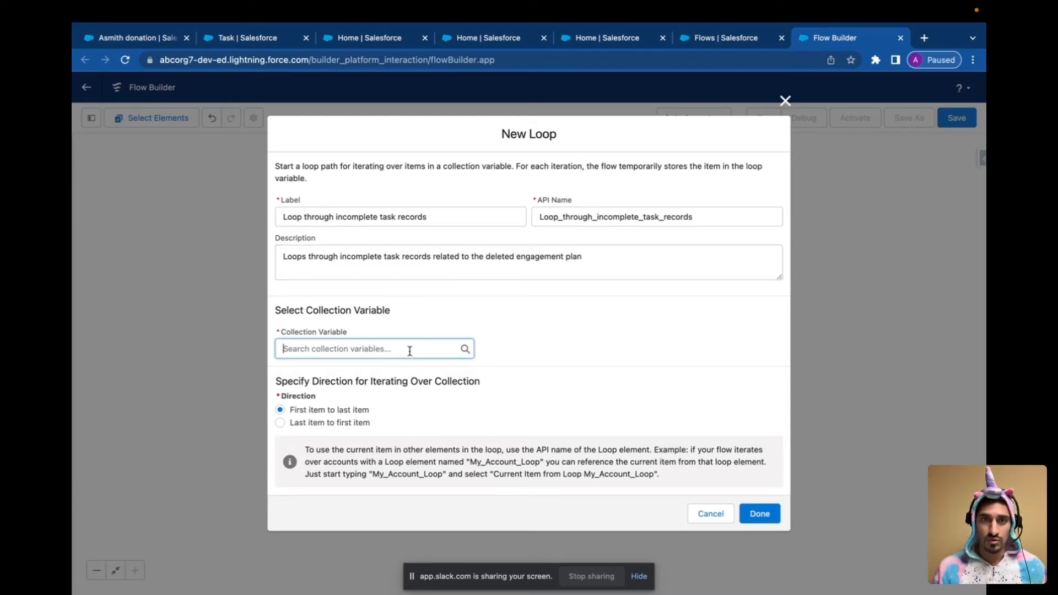
pyautogui.click(375, 418)
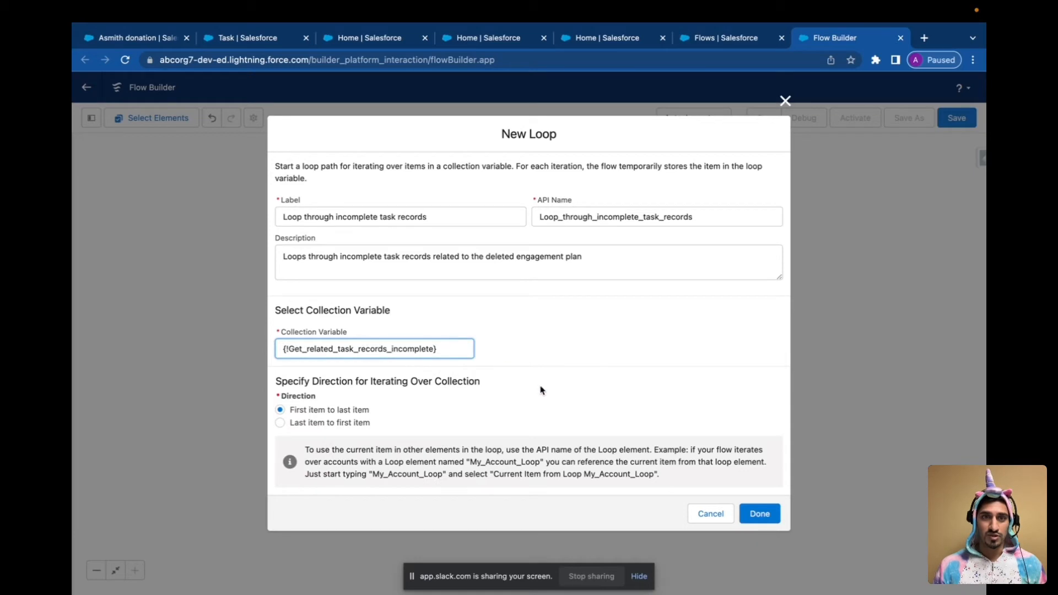
pyautogui.click(289, 411)
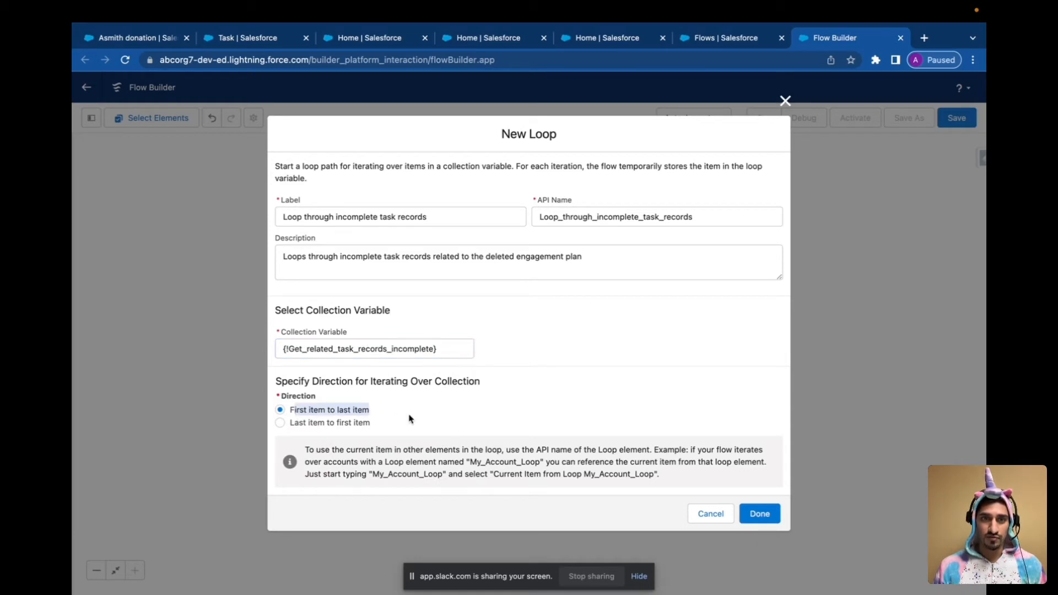
pyautogui.click(763, 509)
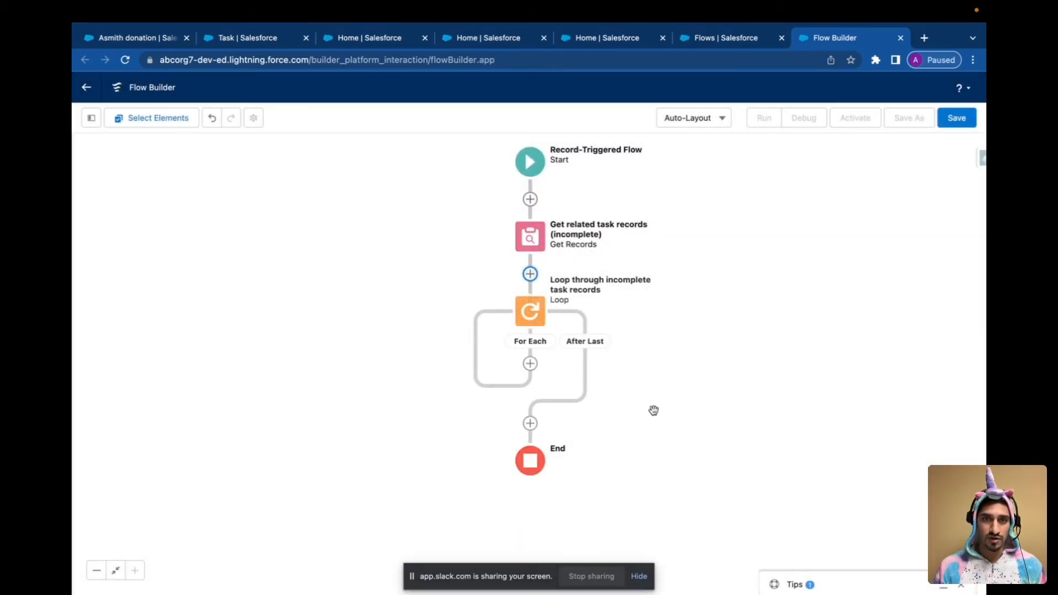
# - Add a Delete Records element to the loop's For Each path and label it "Delete the task"
pyautogui.click(530, 365)
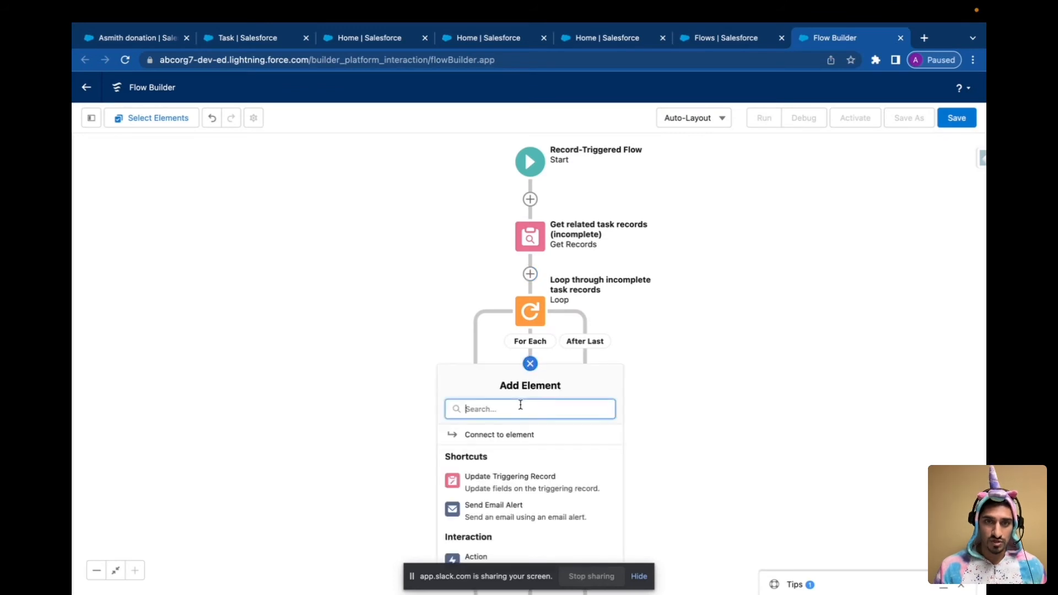
pyautogui.write('delete')
pyautogui.click(517, 442)
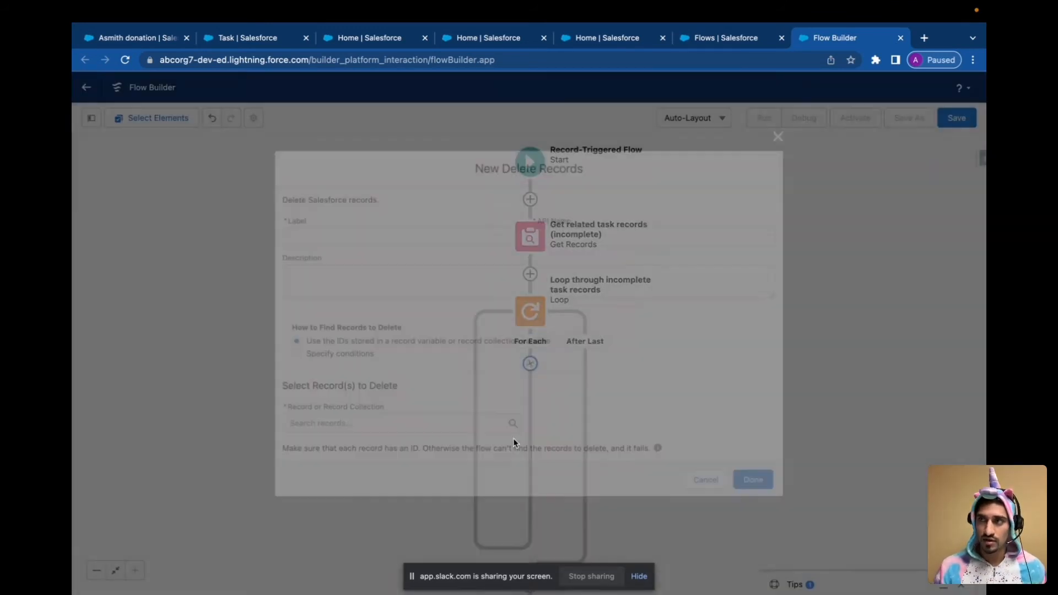
pyautogui.write('Delete')
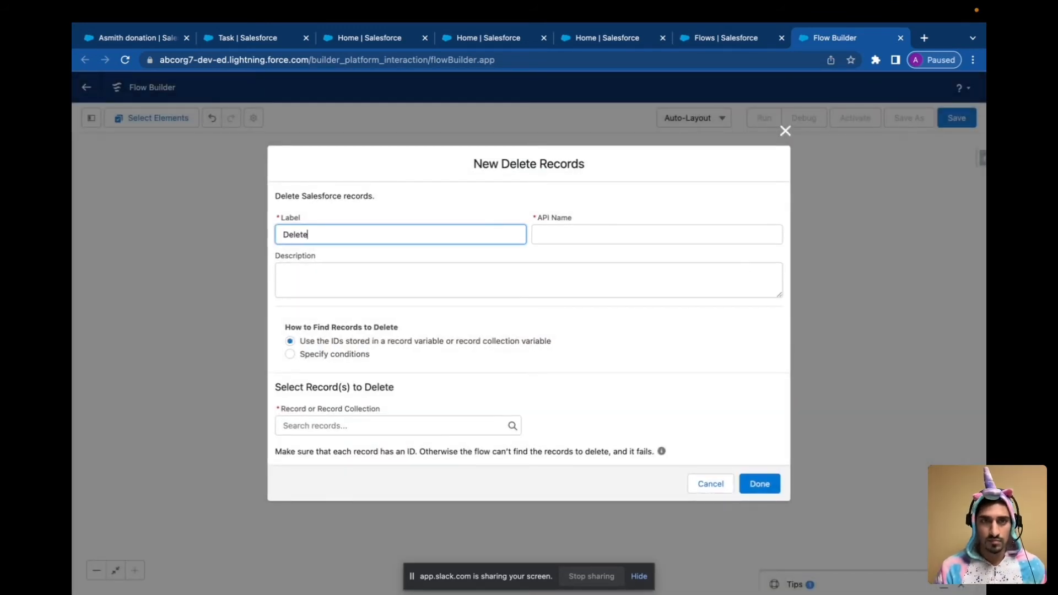
pyautogui.write(' the task')
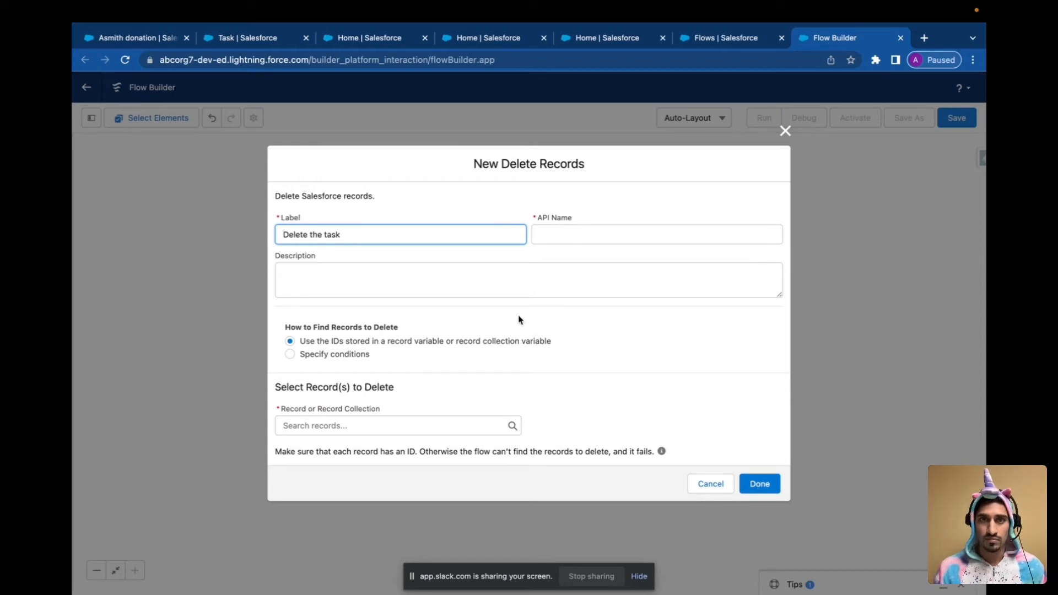
# - Describe the Delete Records element as "Deletes the task related to the engagement that was removed."
pyautogui.click(530, 280)
pyautogui.write('Del')
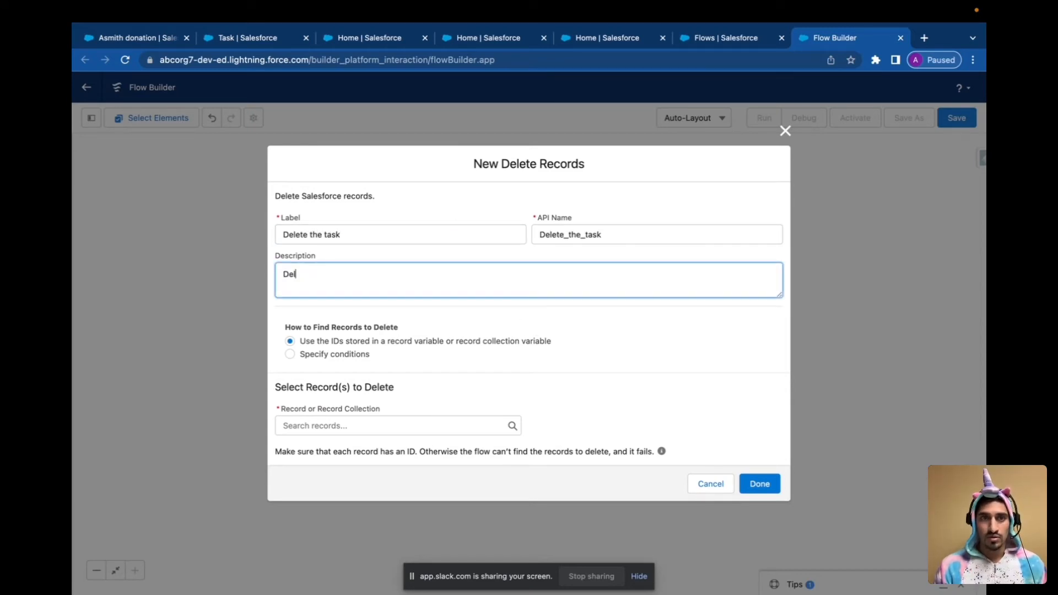
pyautogui.write('ttes the task')
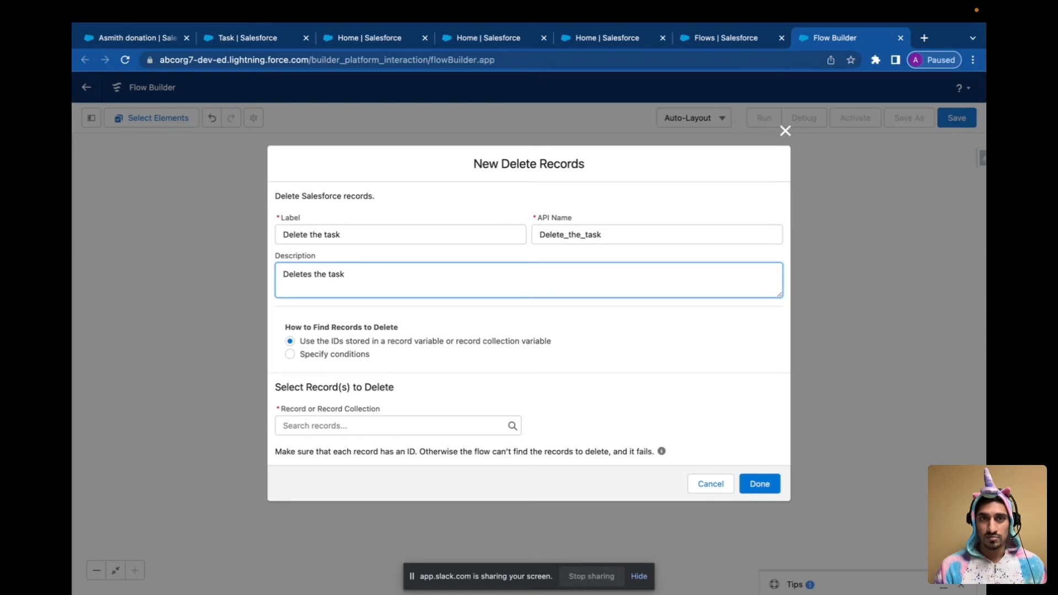
pyautogui.write(' related to the engagemen')
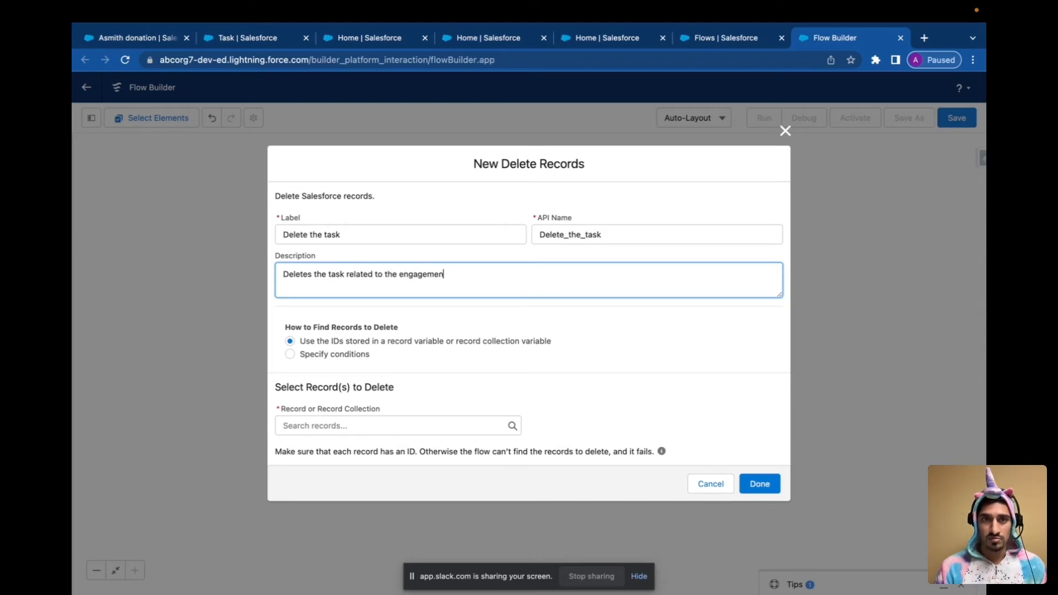
pyautogui.write('t that was')
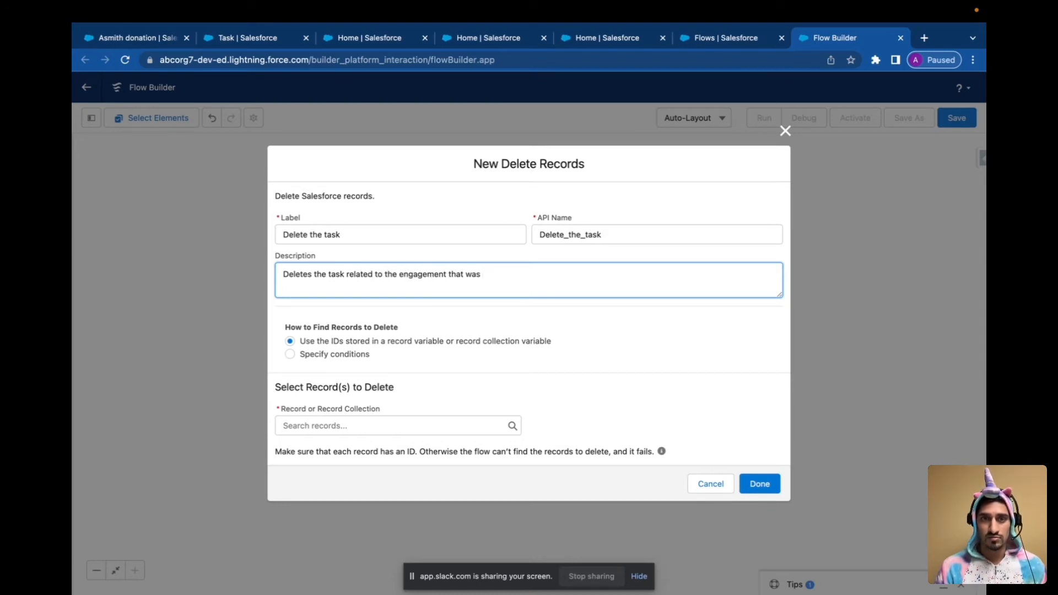
pyautogui.write(' removed.')
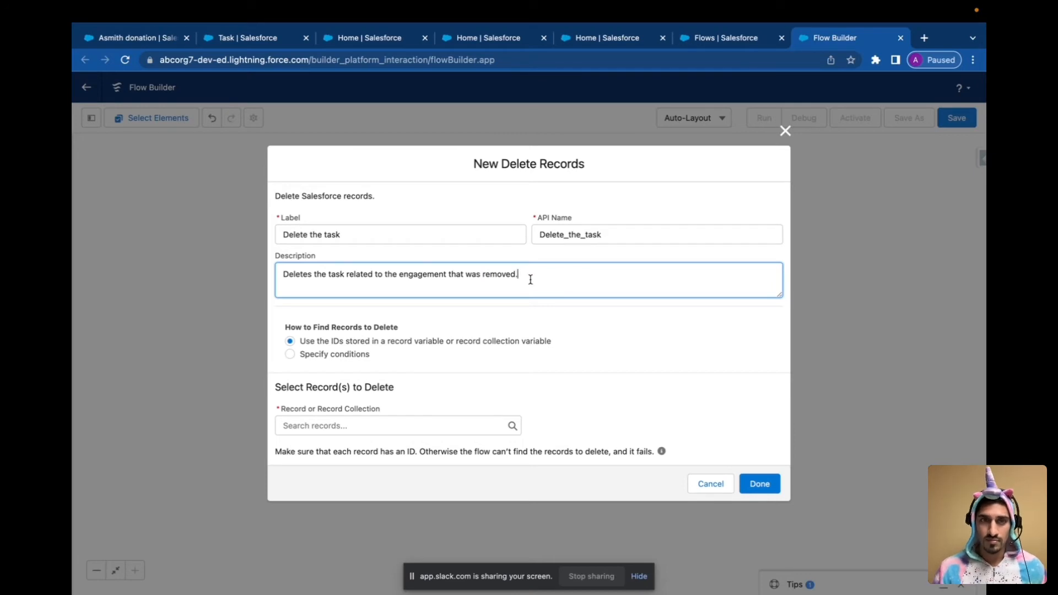
# - Set the record to delete to the current item from Loop_through_incomplete_task_records and finish the Delete Records element
pyautogui.click(451, 425)
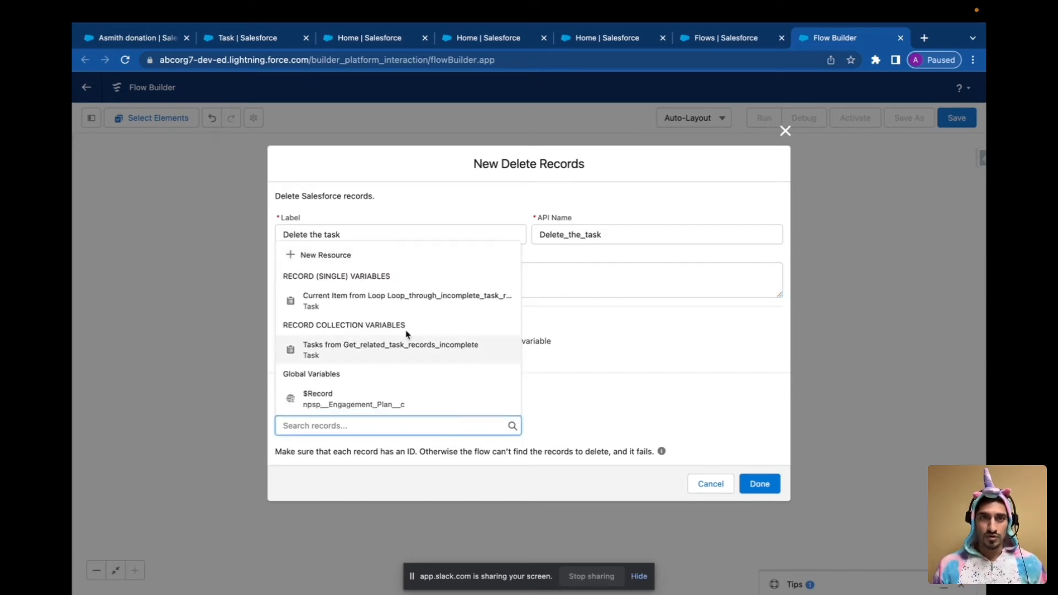
pyautogui.click(409, 300)
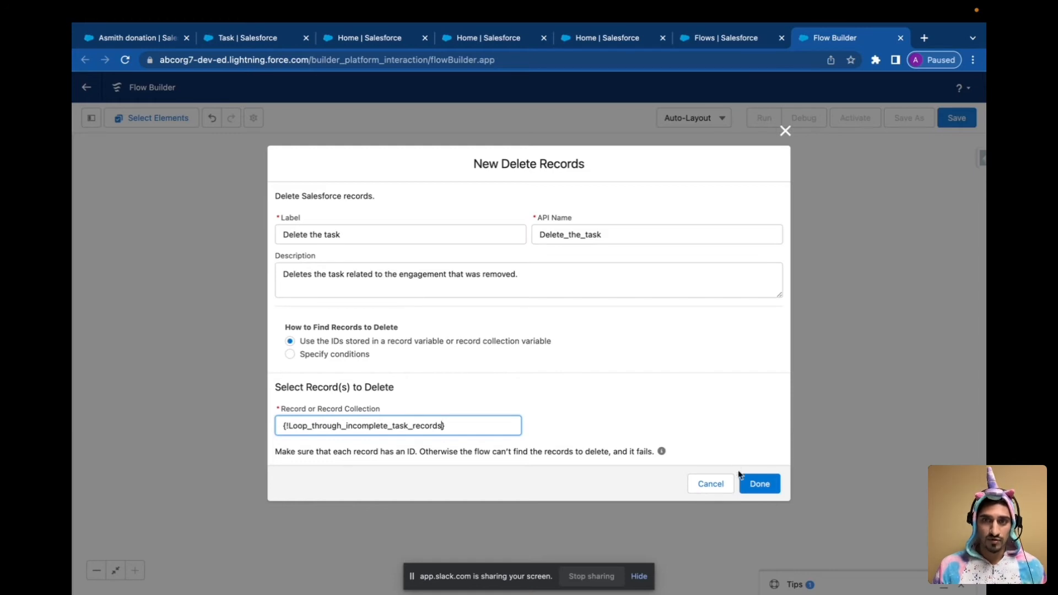
pyautogui.click(757, 482)
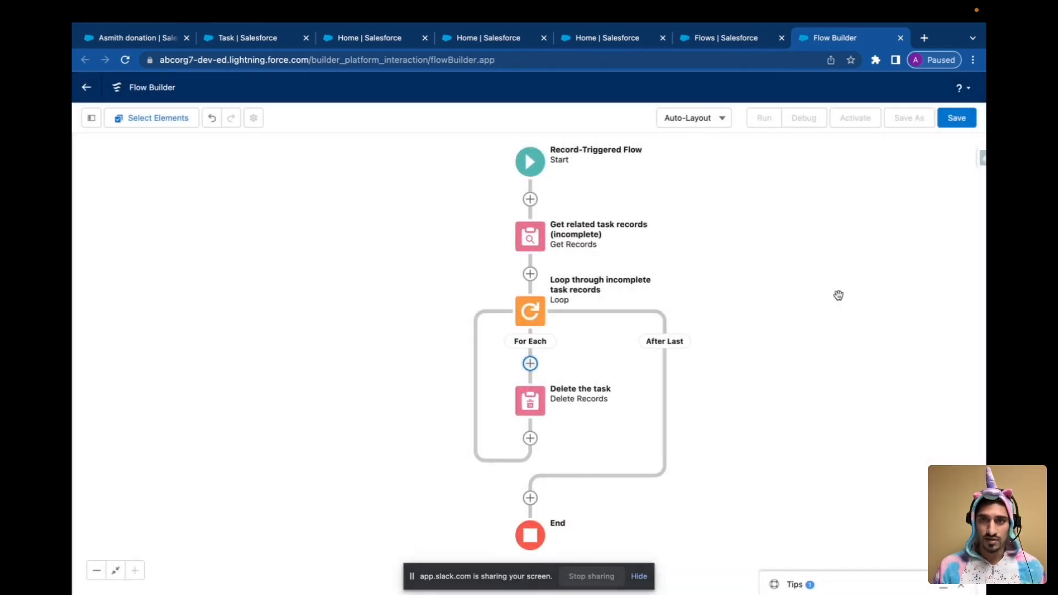
# - Return to the donation opportunity record and expand its full list of upcoming and overdue activities
pyautogui.moveTo(840, 329)
pyautogui.mouseDown()
pyautogui.moveTo(833, 224)
pyautogui.moveTo(803, 333)
pyautogui.moveTo(824, 335)
pyautogui.mouseUp()
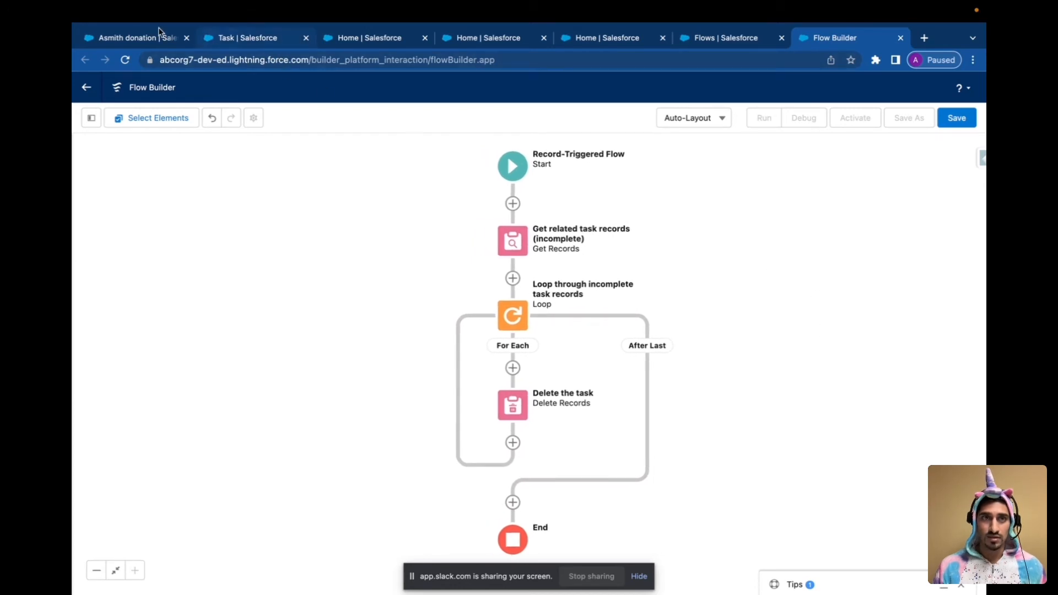
pyautogui.click(144, 37)
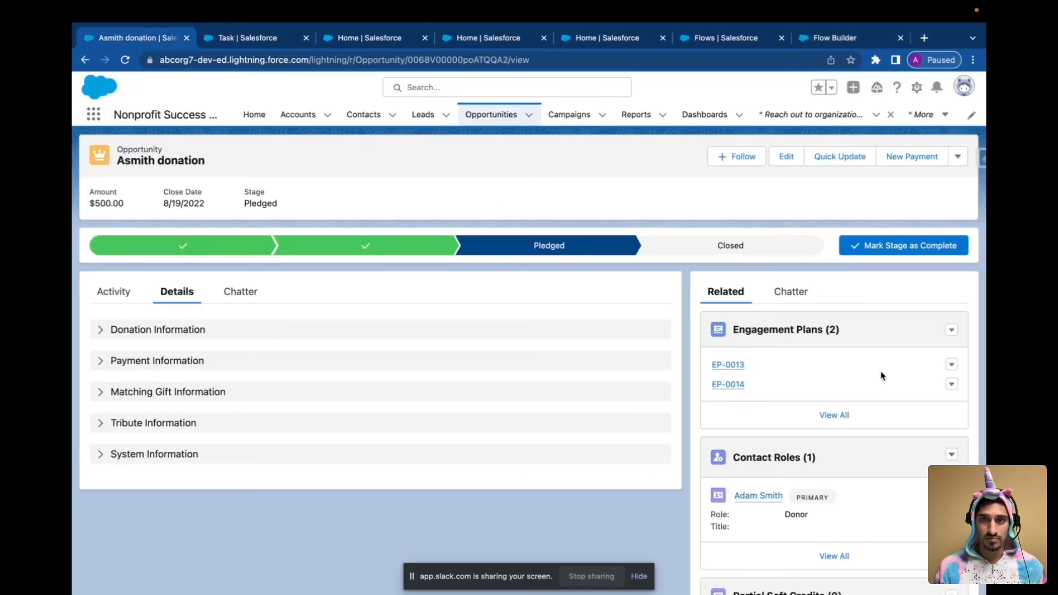
pyautogui.click(952, 384)
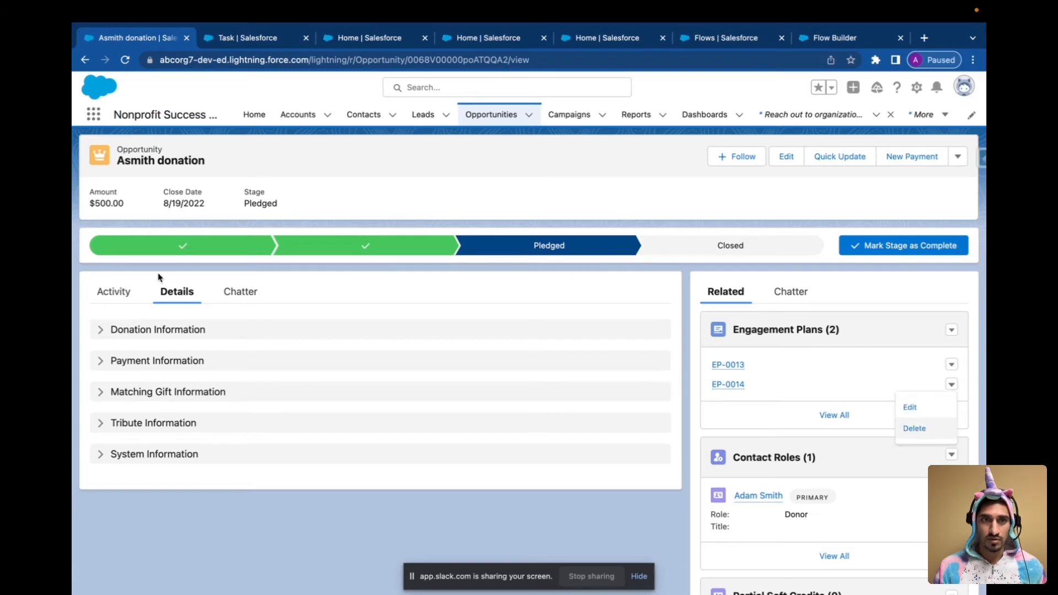
pyautogui.click(107, 293)
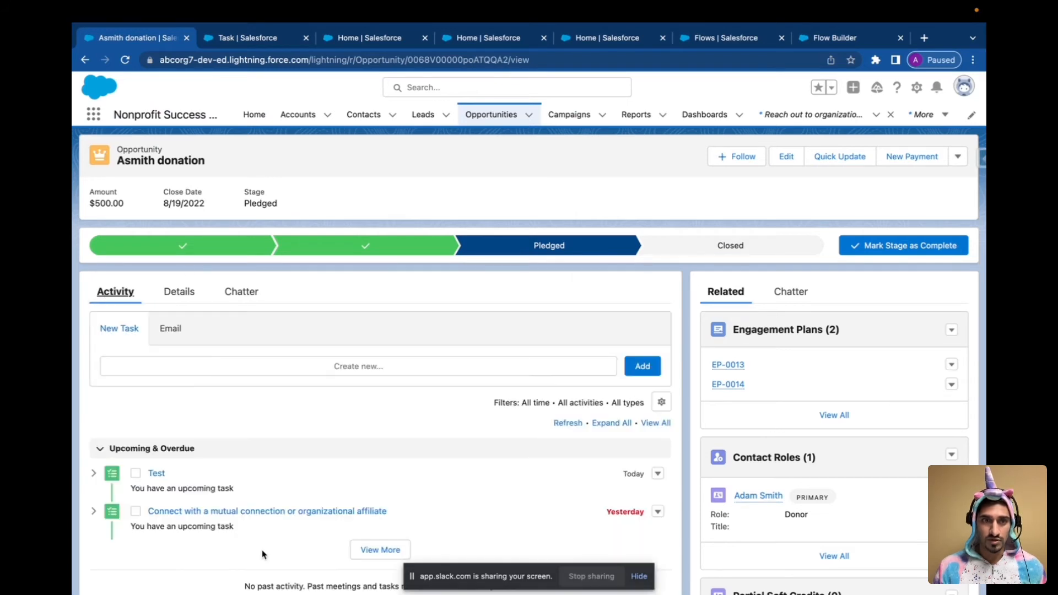
pyautogui.click(380, 549)
pyautogui.scroll(-5, 253, 305)
pyautogui.scroll(5, 243, 198)
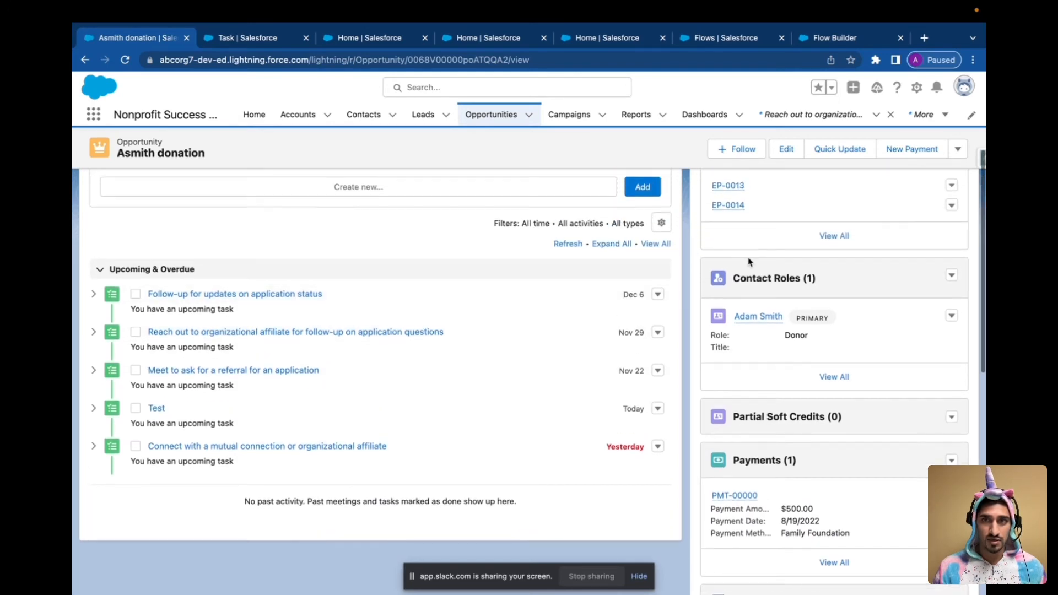
# - Delete engagement plans EP-0014 and EP-0013 from the donation opportunity
pyautogui.scroll(1, 860, 254)
pyautogui.click(951, 242)
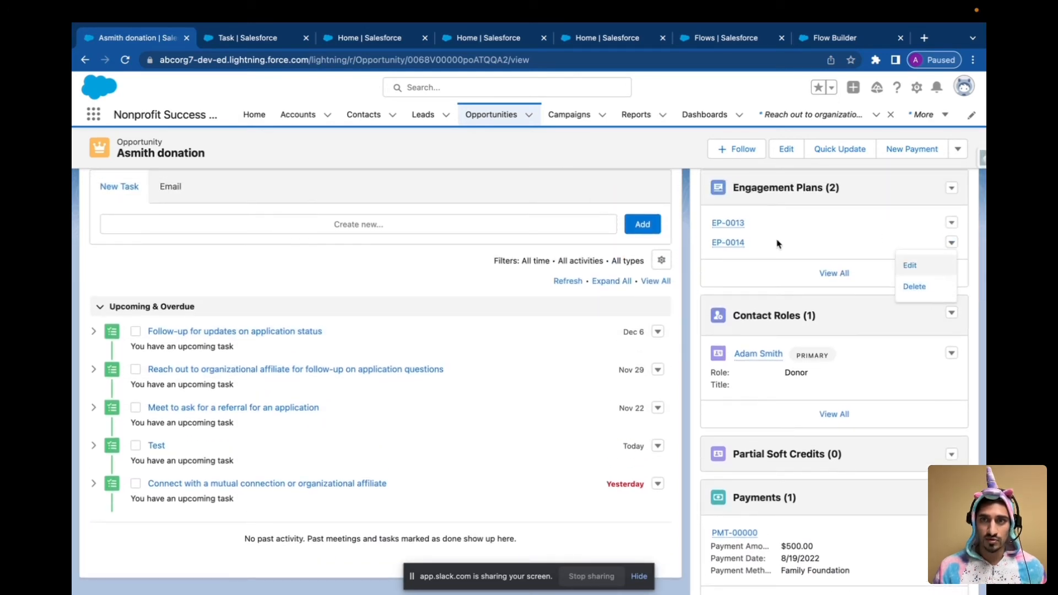
pyautogui.click(925, 289)
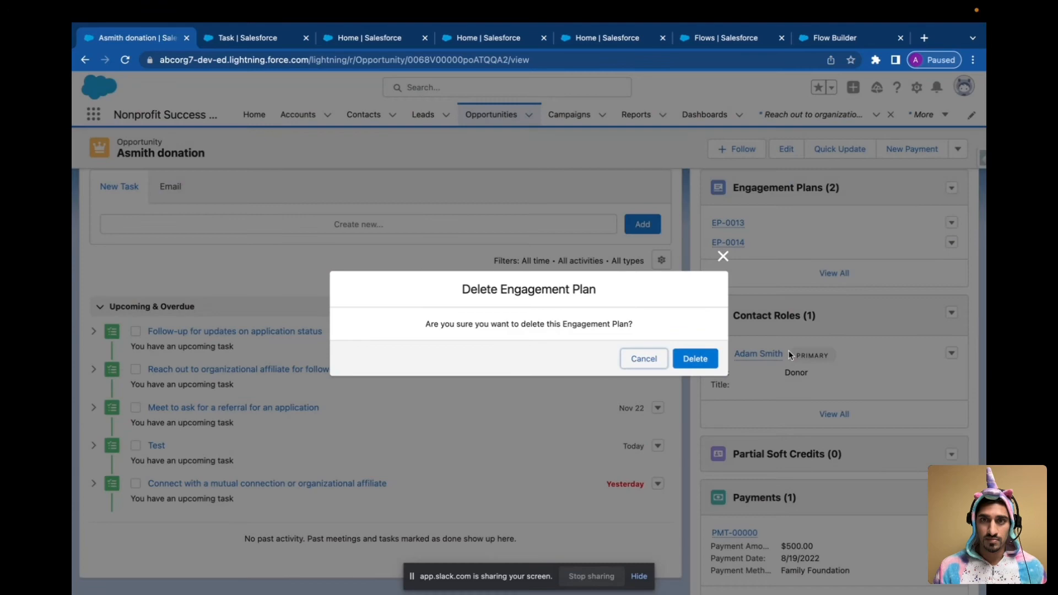
pyautogui.click(695, 359)
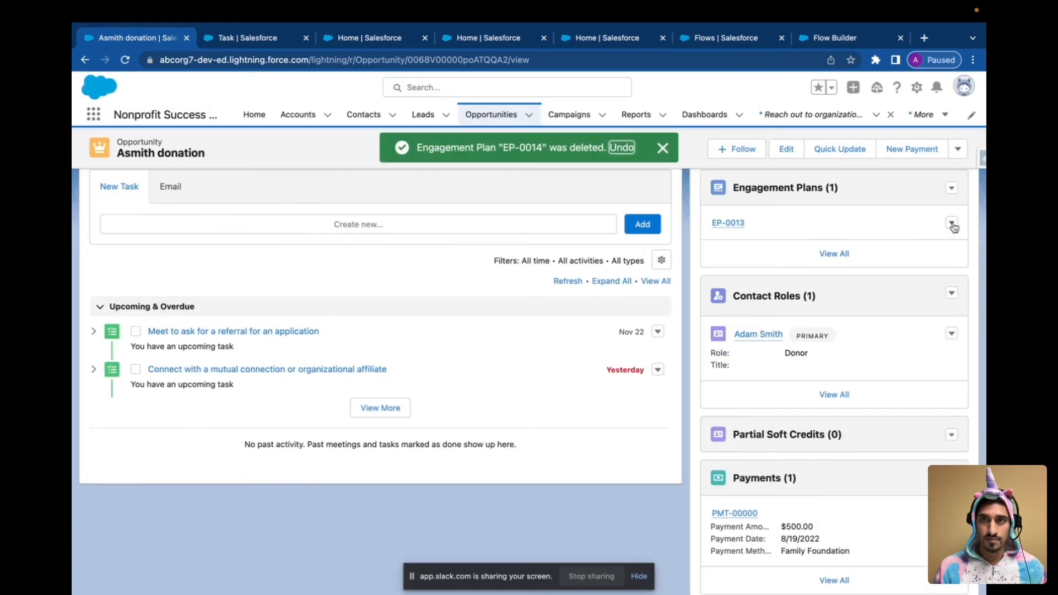
pyautogui.click(951, 224)
pyautogui.click(909, 276)
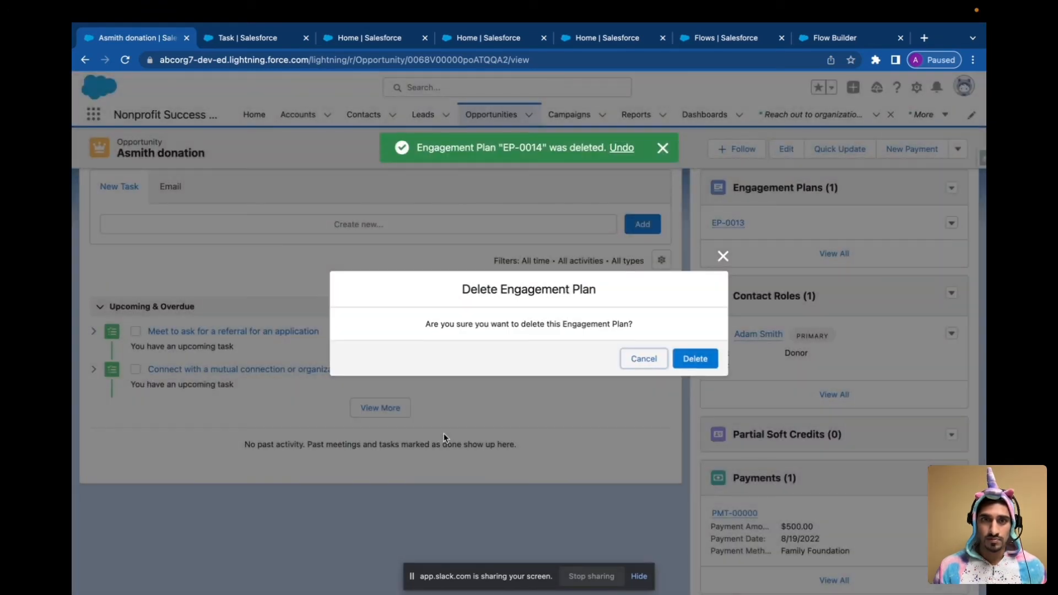
pyautogui.click(693, 358)
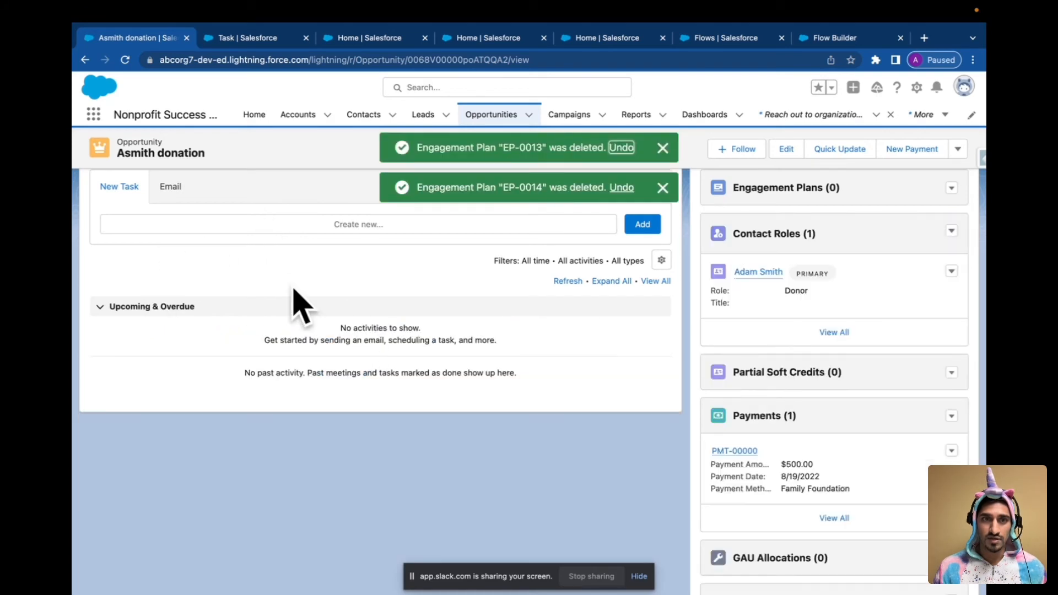
pyautogui.scroll(3, 347, 346)
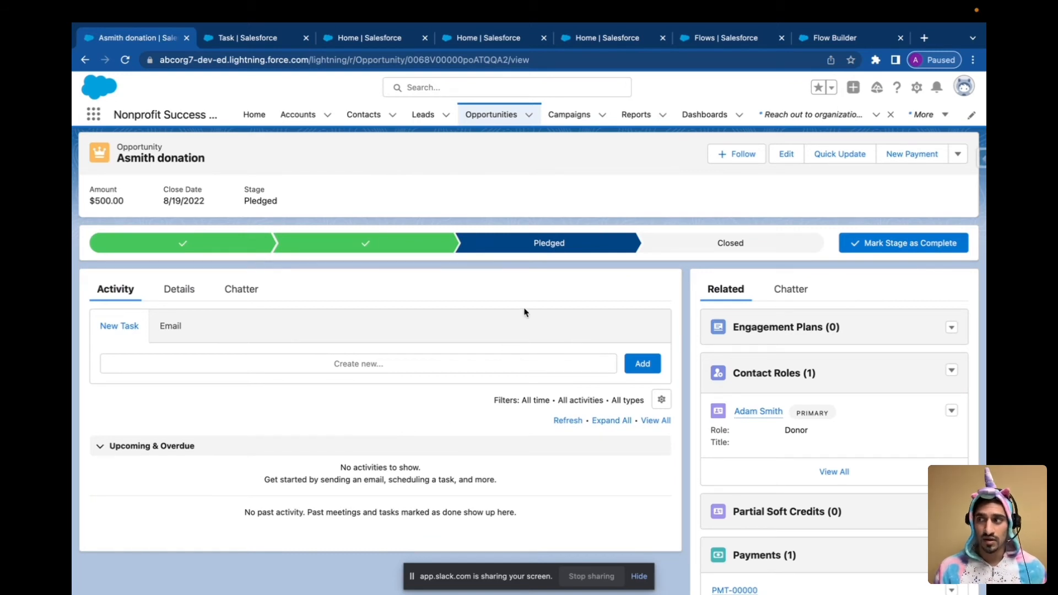
# - Create a new engagement plan on the opportunity from the Grass Roots Donors template and save it
pyautogui.click(950, 328)
pyautogui.click(912, 294)
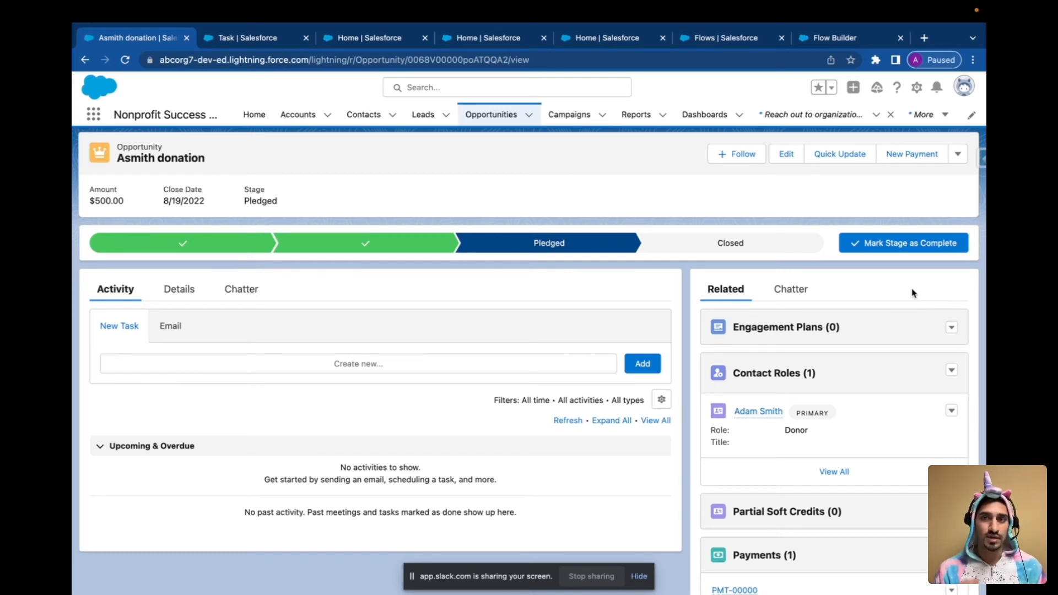
pyautogui.click(952, 327)
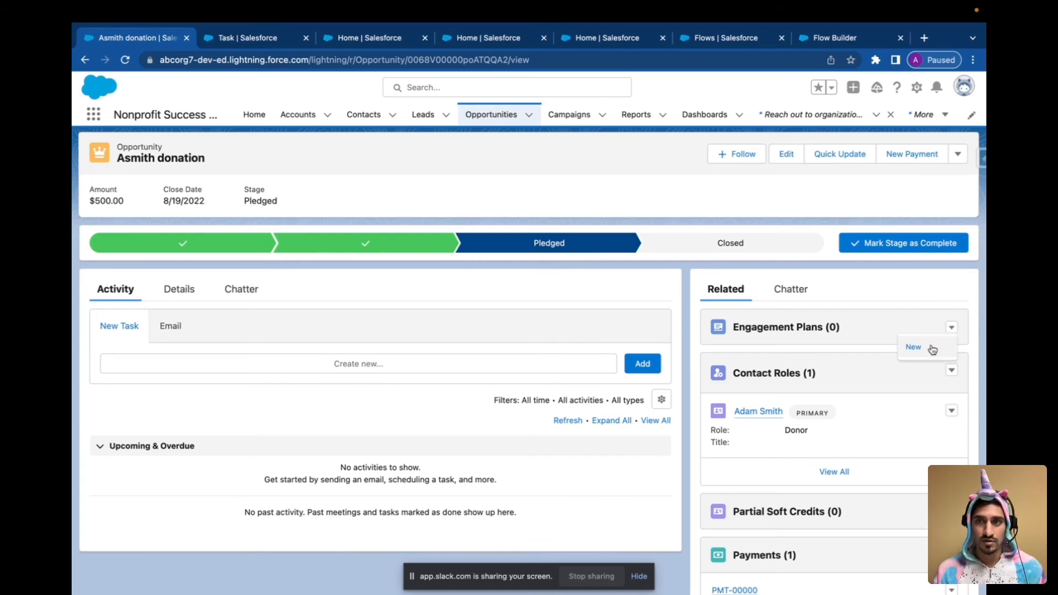
pyautogui.click(930, 347)
pyautogui.click(337, 236)
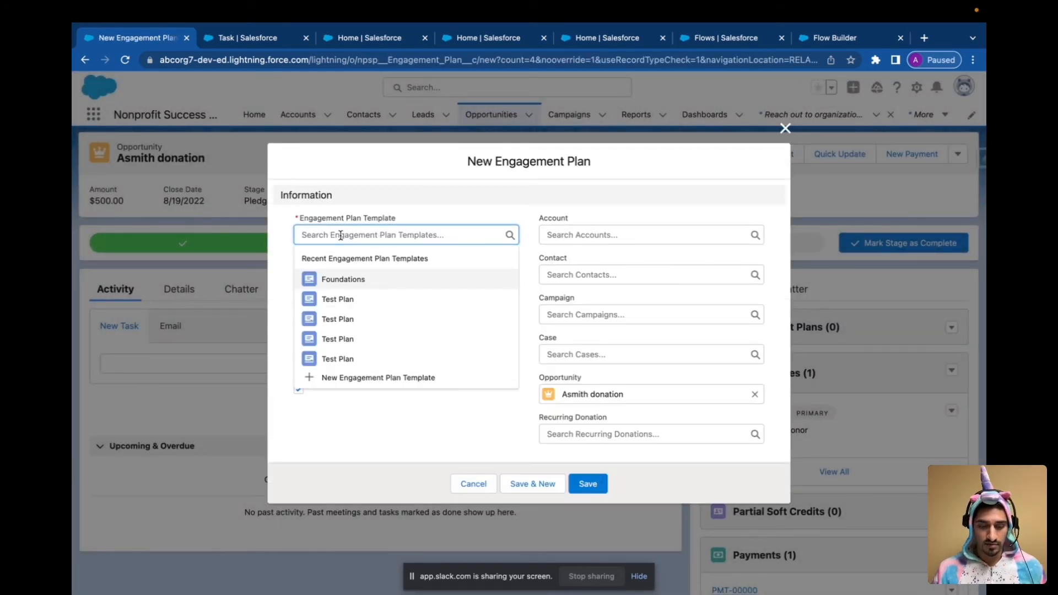
pyautogui.write('grass')
pyautogui.click(357, 272)
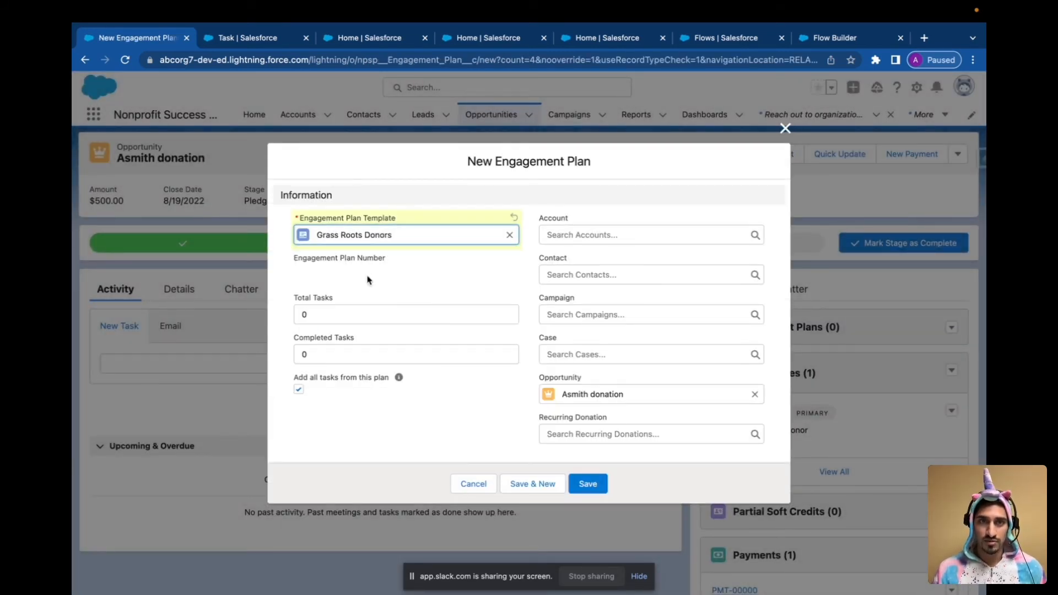
pyautogui.click(588, 482)
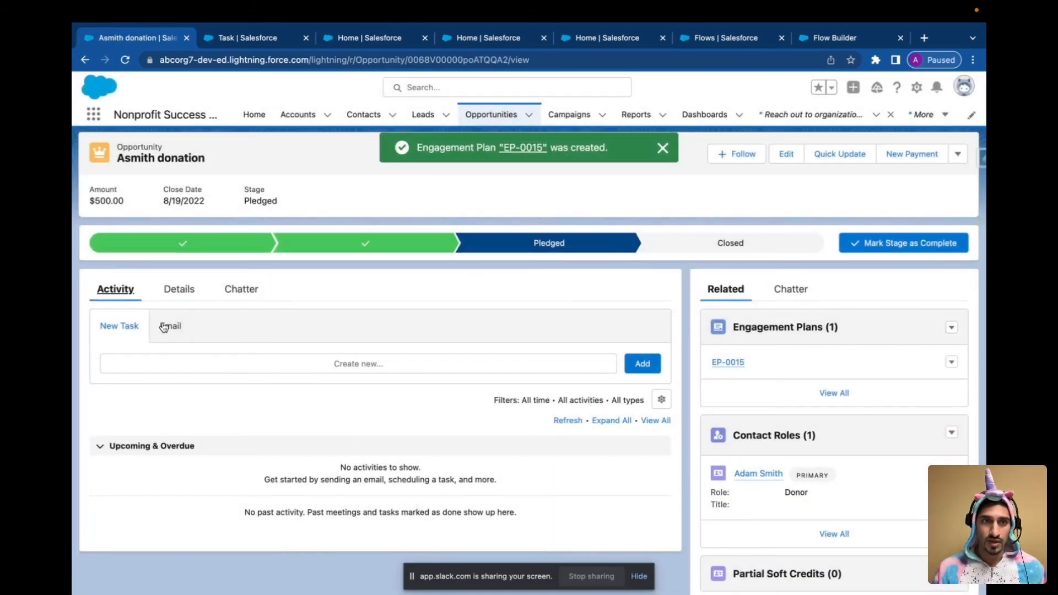
# - Reload the opportunity, expand its activity list, and mark the "Send email introduction" and "Email ask" tasks as complete
pyautogui.click(248, 65)
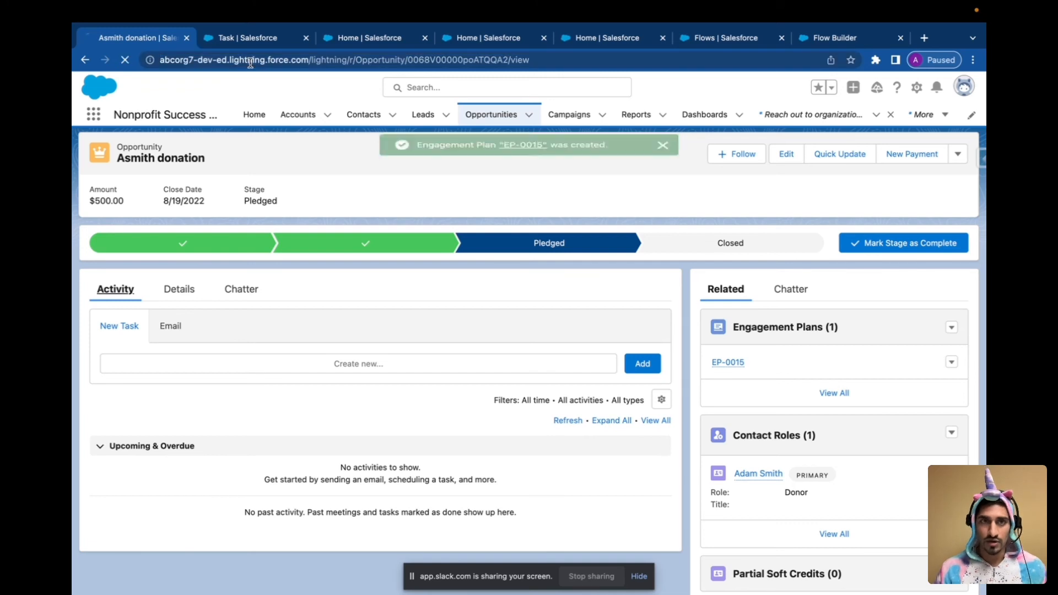
pyautogui.press('Return')
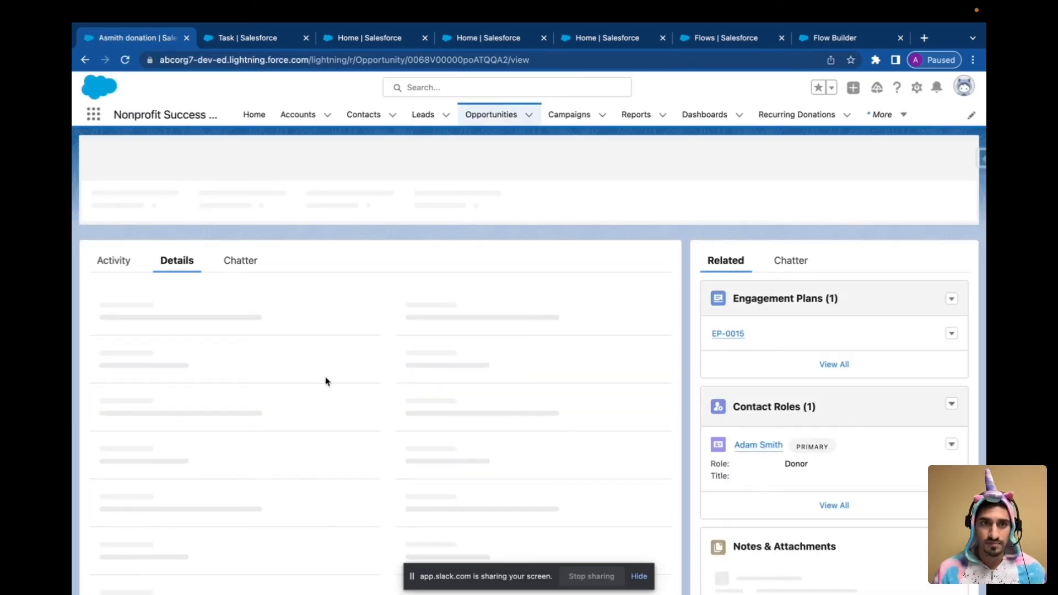
pyautogui.click(103, 287)
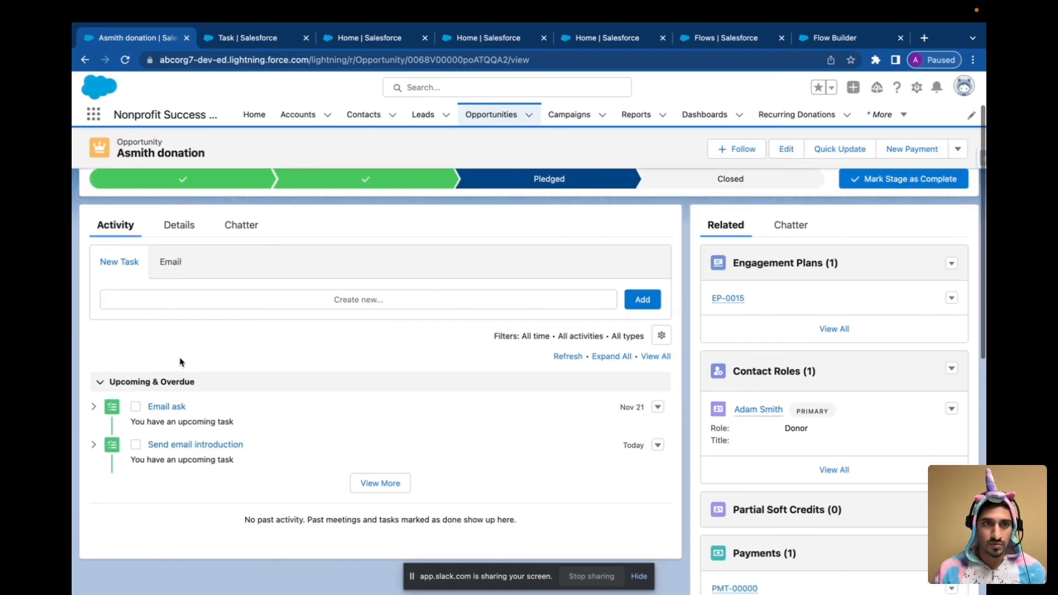
pyautogui.scroll(-2, 133, 441)
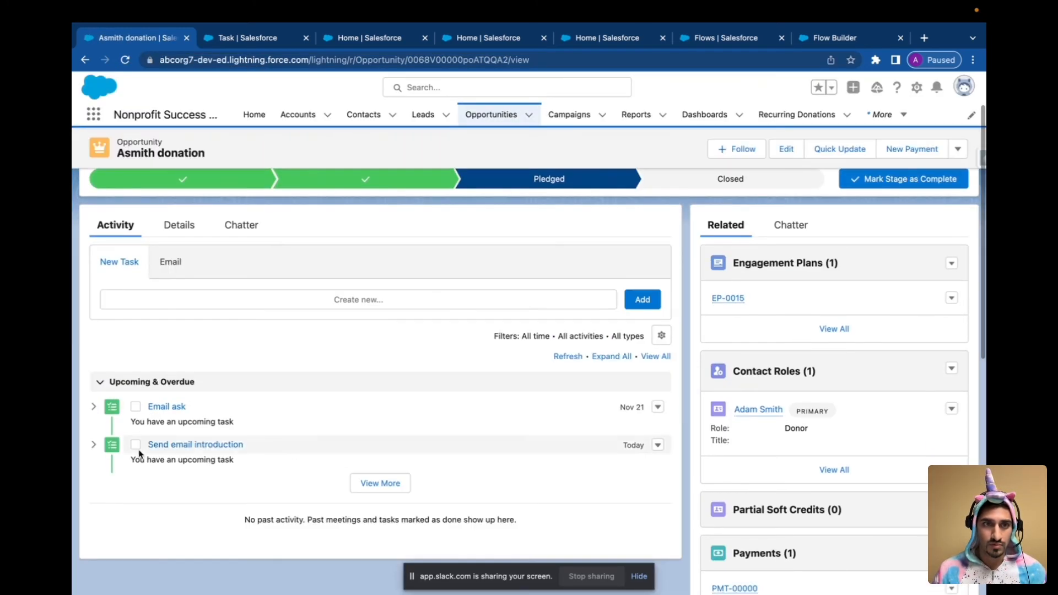
pyautogui.click(362, 485)
pyautogui.click(135, 521)
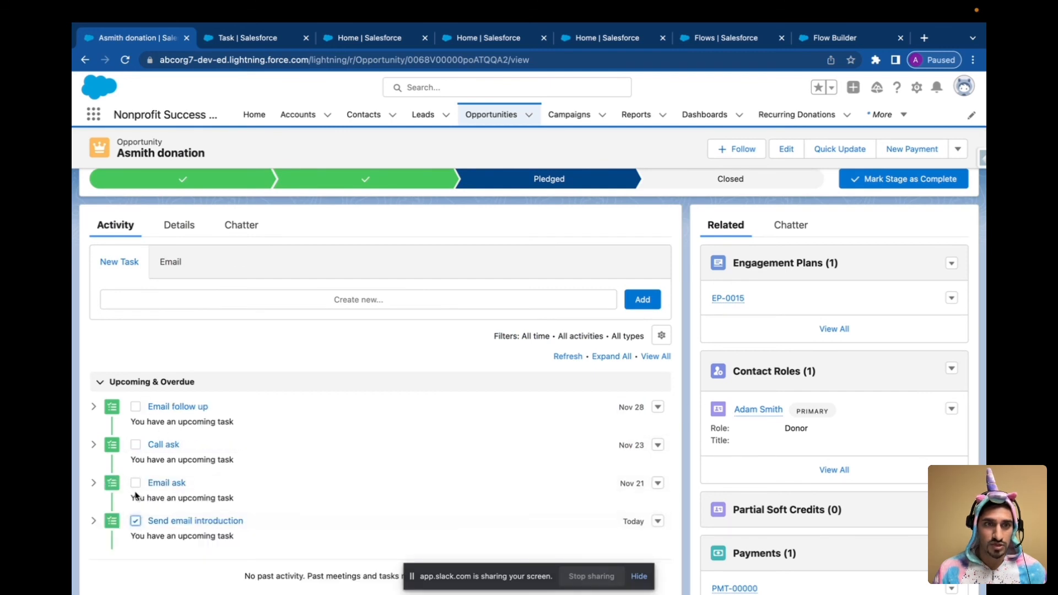
pyautogui.click(135, 483)
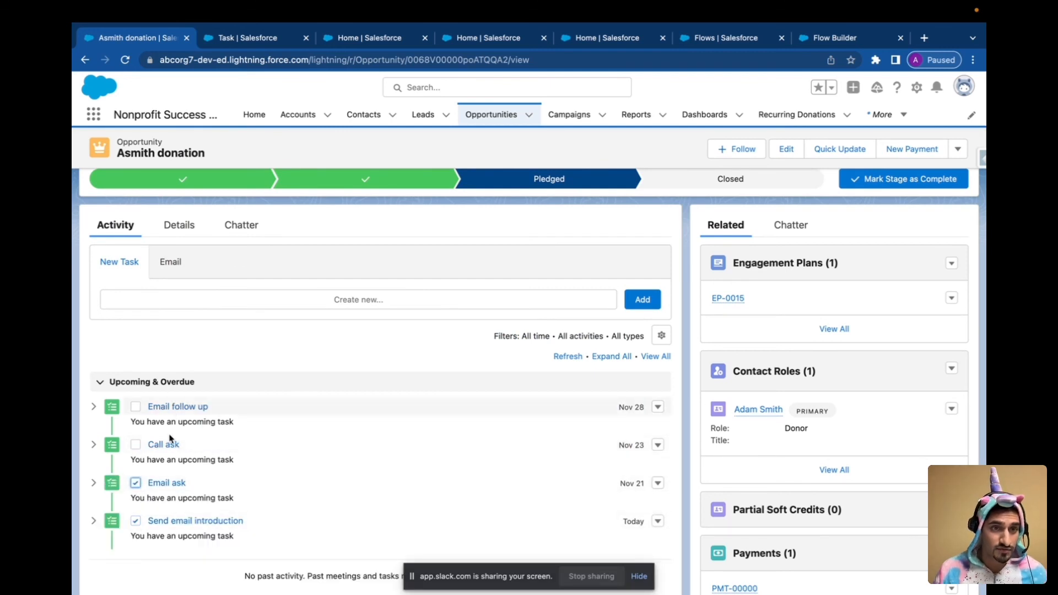
# - Delete engagement plan EP-0015 and check which tasks remain in the opportunity's activity list
pyautogui.scroll(-3, 447, 388)
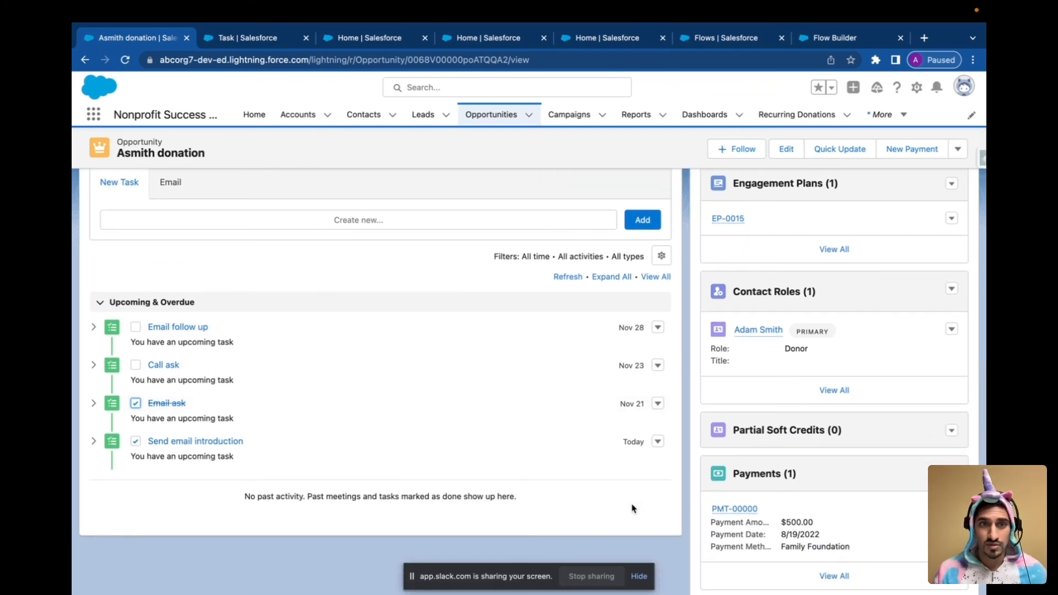
pyautogui.scroll(1, 883, 245)
pyautogui.click(952, 244)
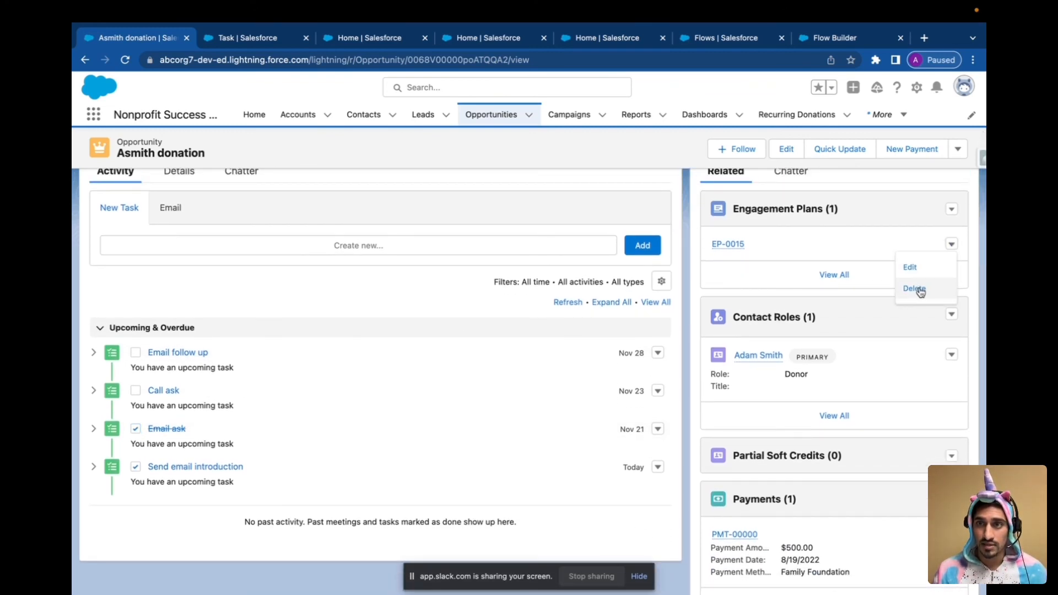
pyautogui.click(919, 290)
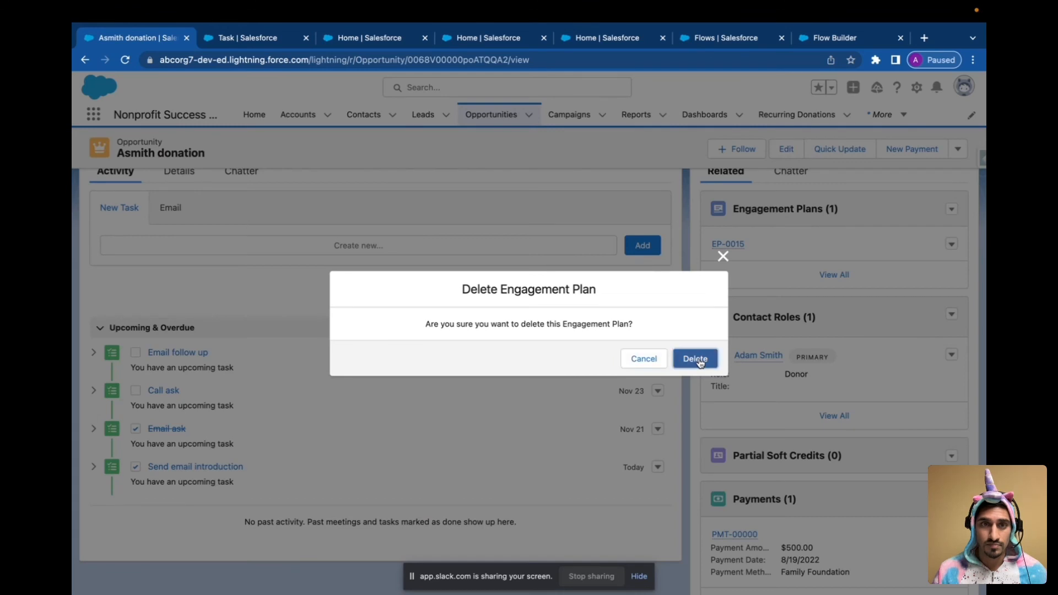
pyautogui.click(692, 358)
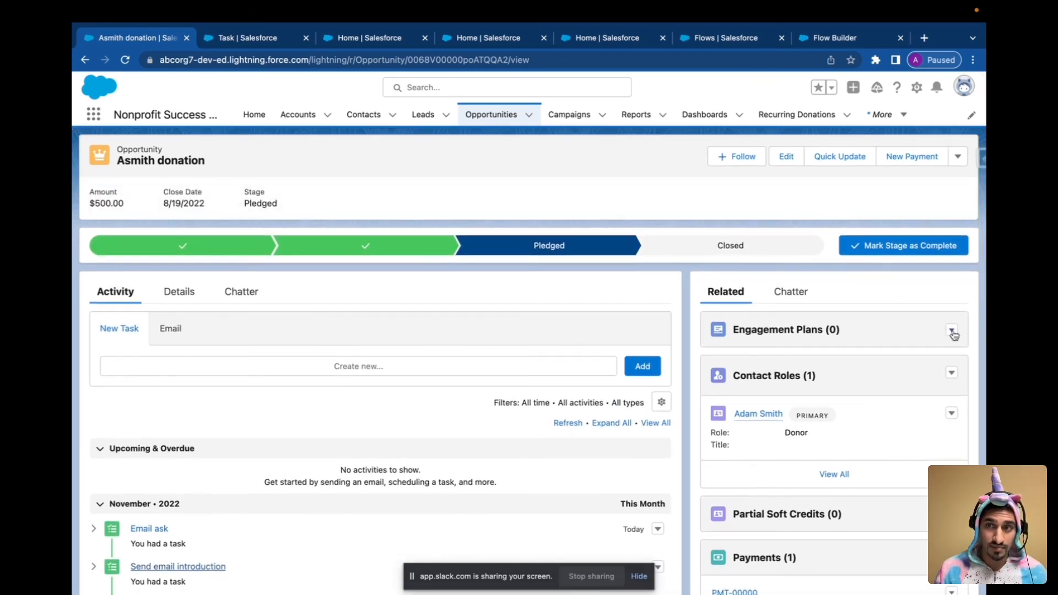
pyautogui.click(952, 330)
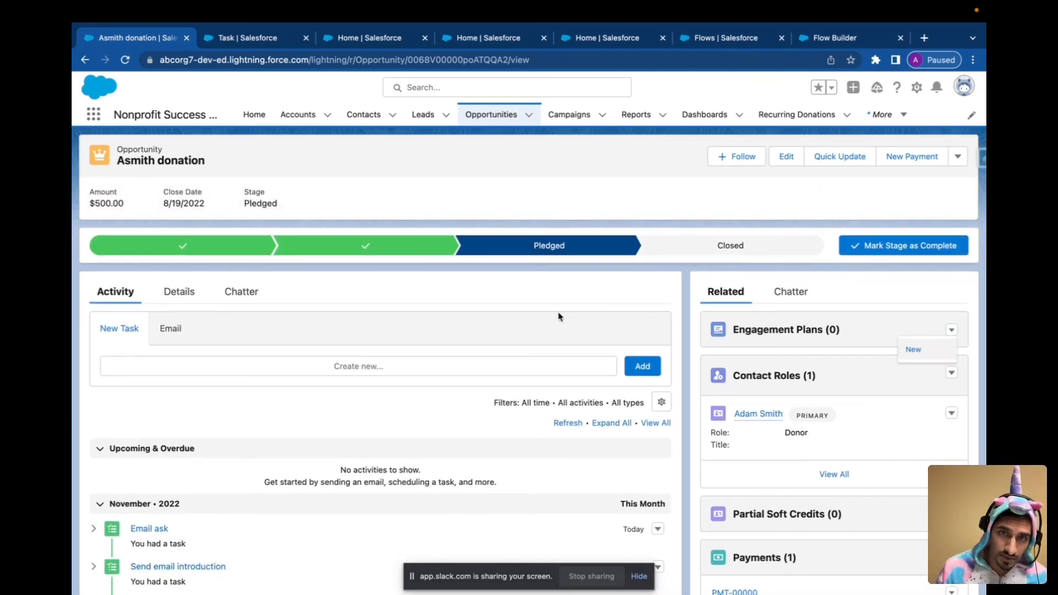
pyautogui.scroll(-3, 703, 280)
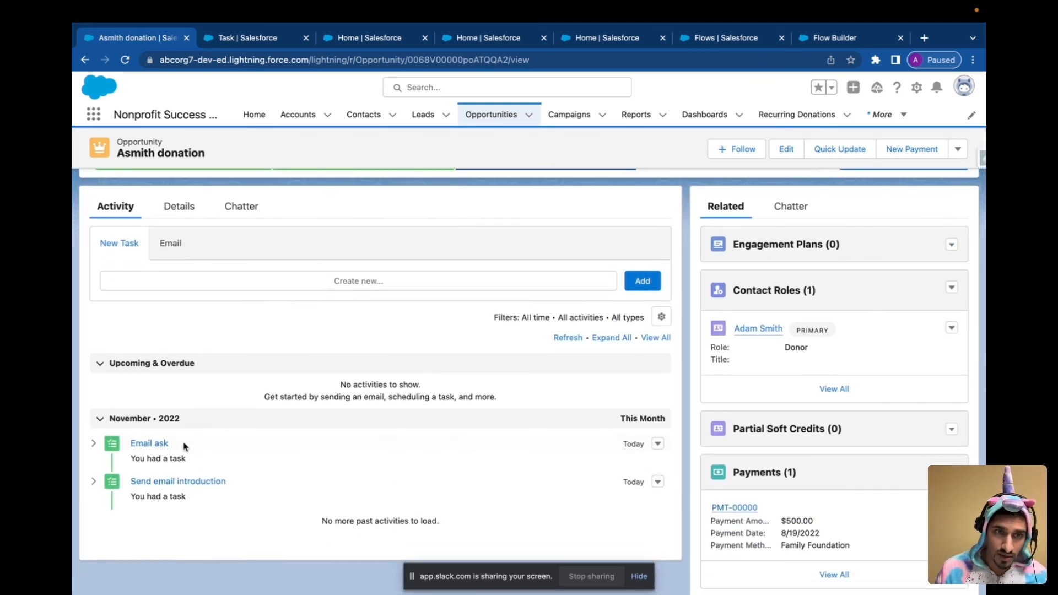